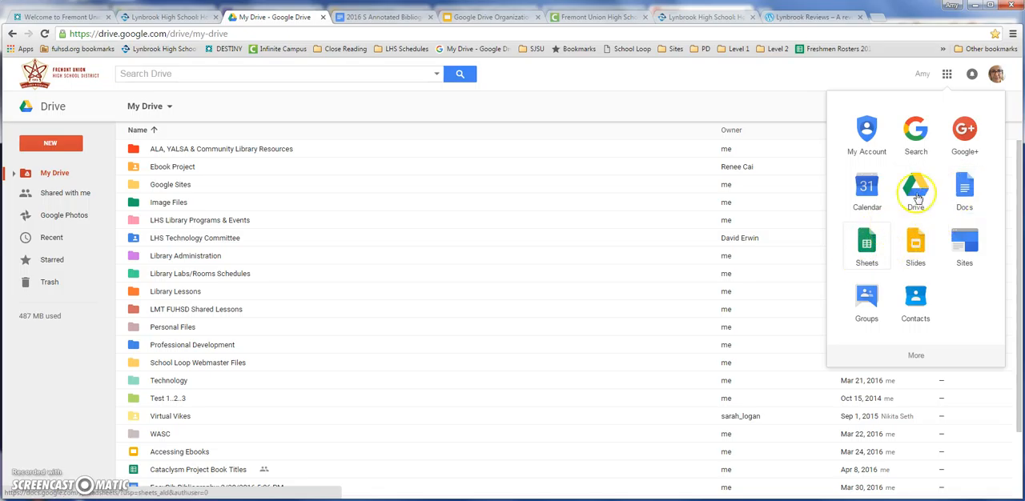
pyautogui.click(32, 148)
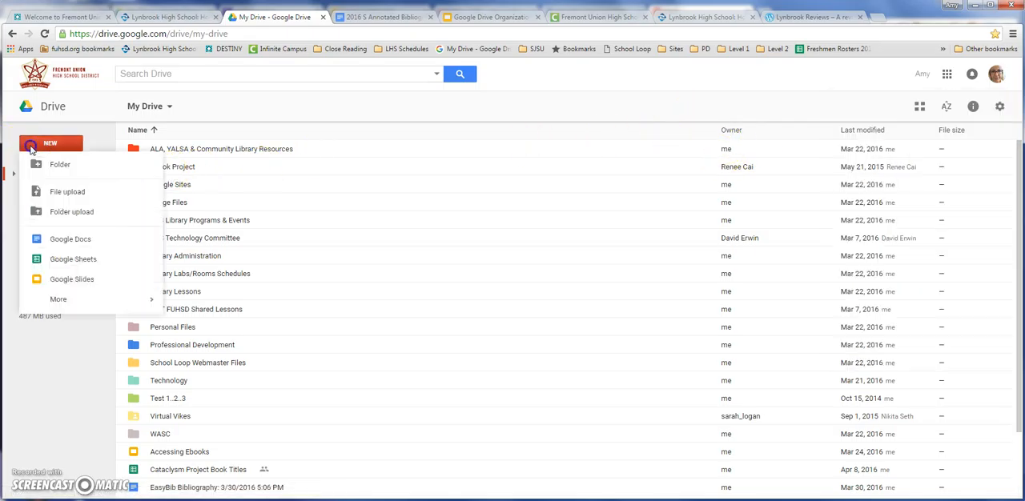
pyautogui.click(31, 150)
pyautogui.click(31, 149)
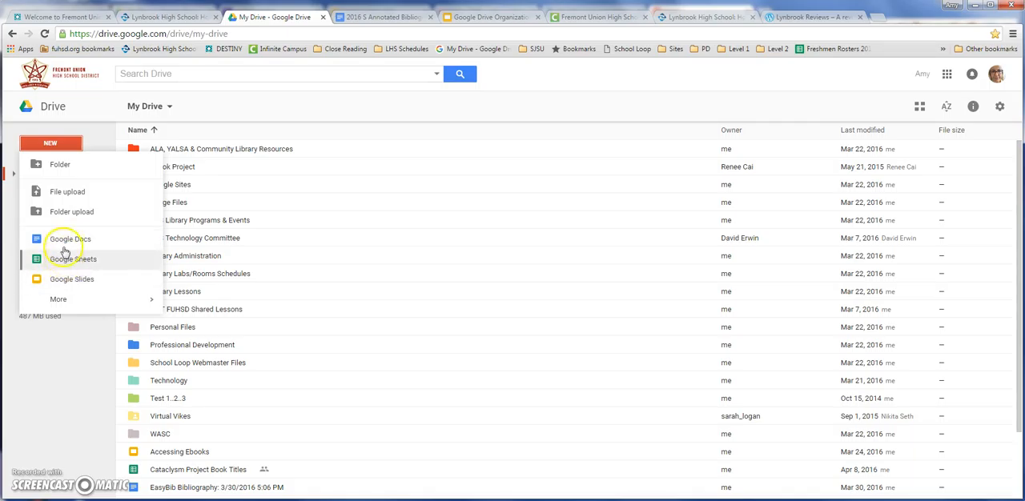
pyautogui.moveTo(61, 299)
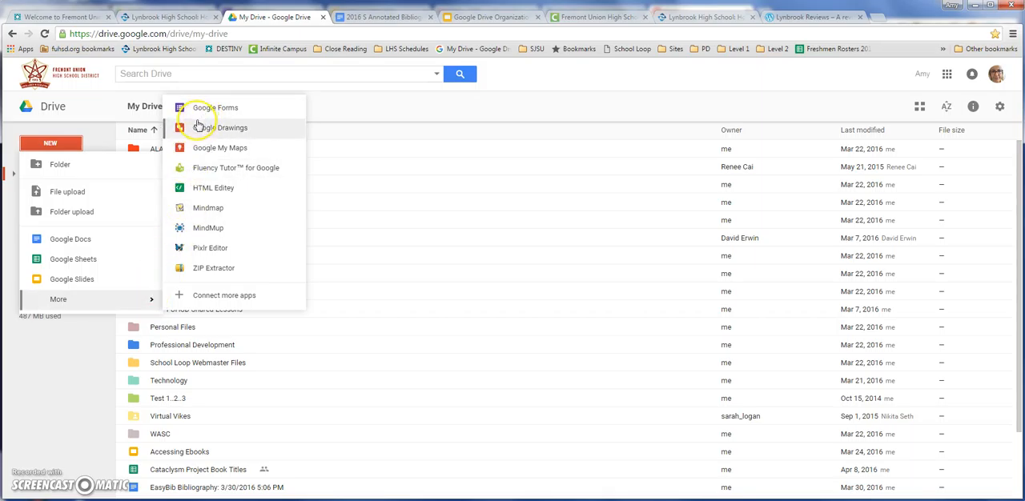
pyautogui.click(57, 391)
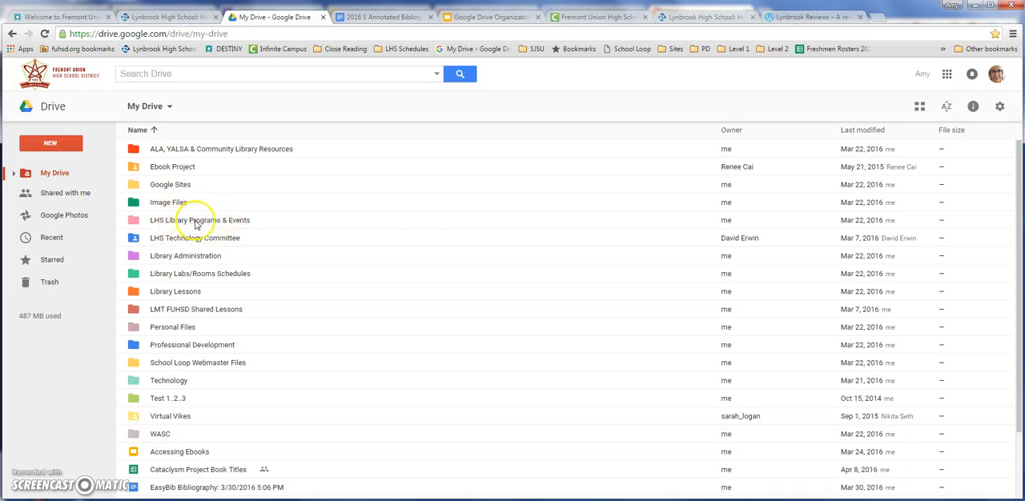
# Open the LHS Library Programs & Events folder from My Drive.
pyautogui.click(137, 224)
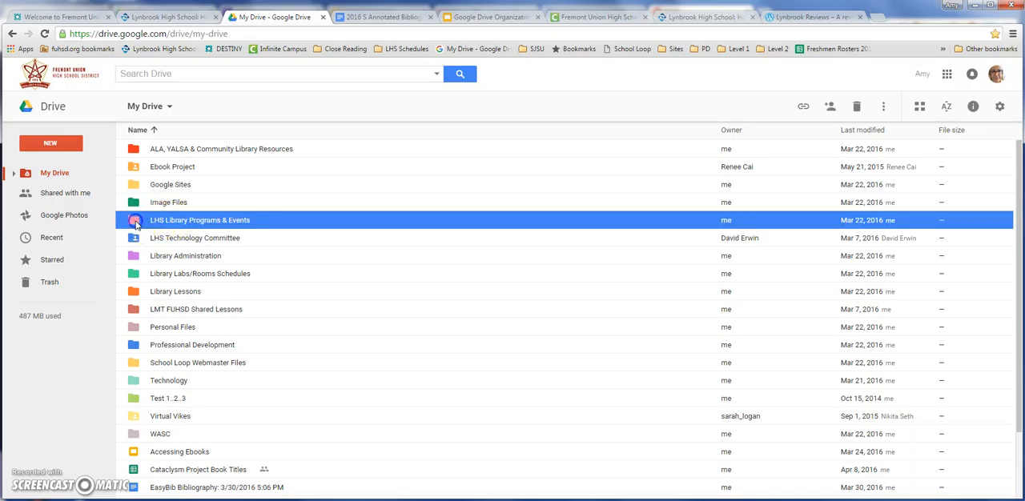
pyautogui.doubleClick(137, 224)
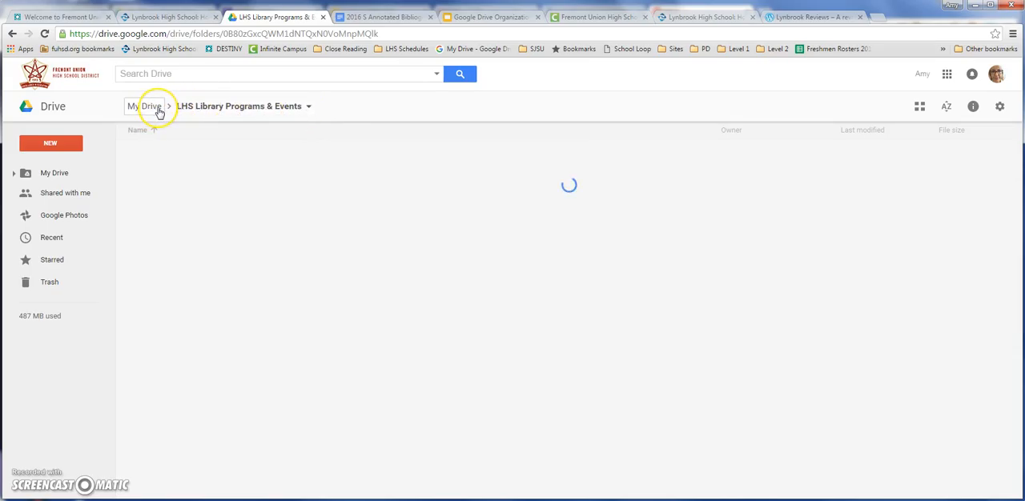
pyautogui.click(159, 111)
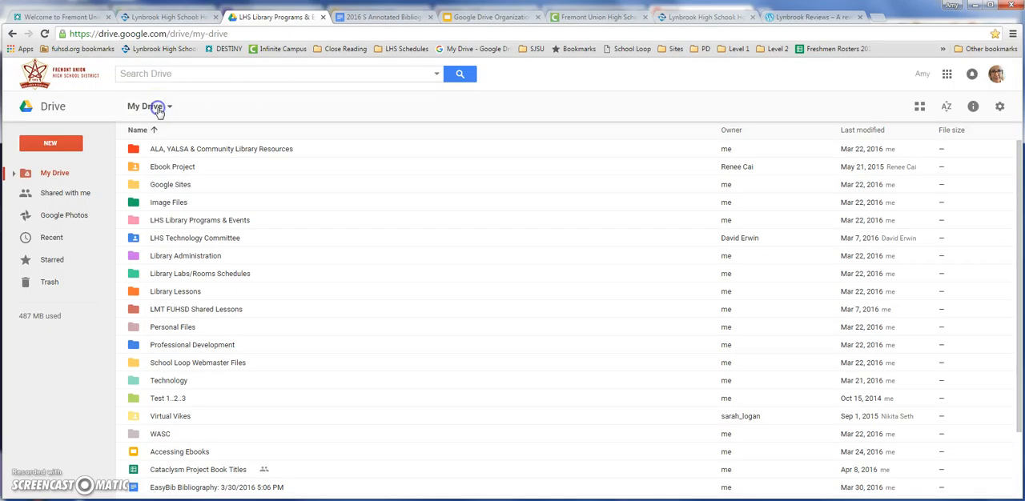
pyautogui.click(160, 225)
pyautogui.doubleClick(160, 225)
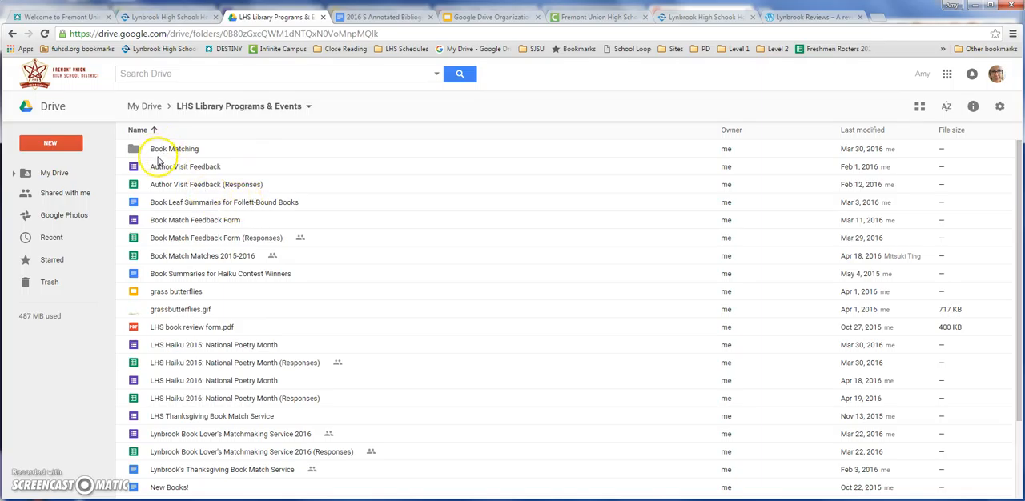
# Look through the whole file list of the LHS Library Programs & Events folder for related files that could be grouped.
pyautogui.scroll(-3, 181, 339)
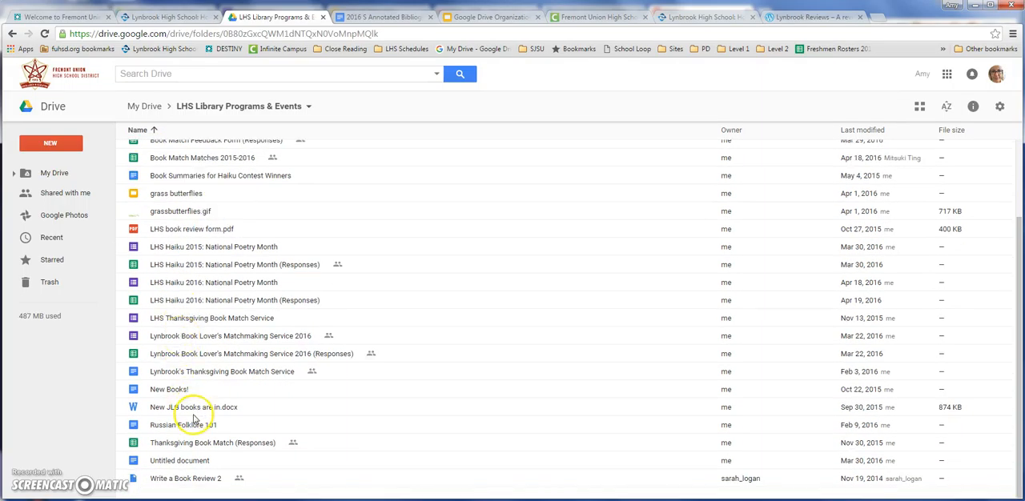
pyautogui.scroll(3, 195, 412)
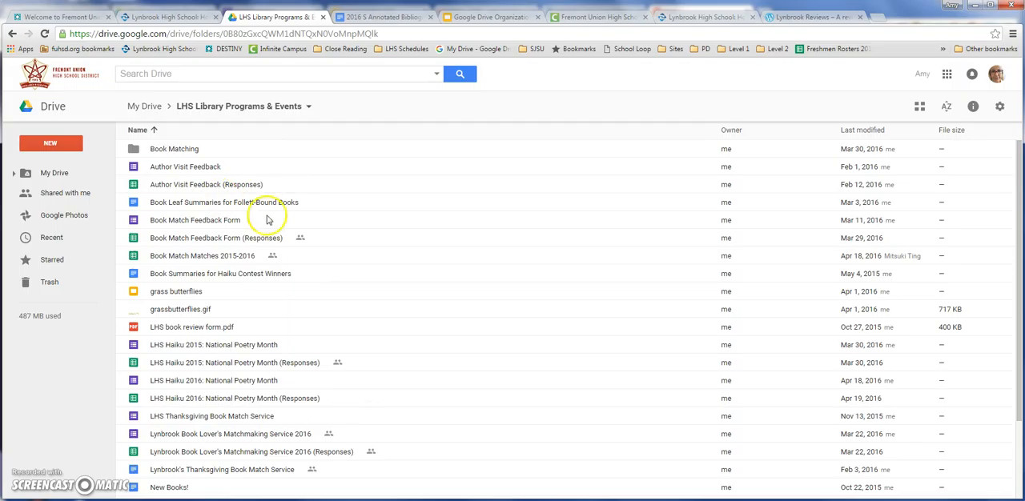
pyautogui.scroll(-1, 289, 250)
pyautogui.scroll(-3, 184, 265)
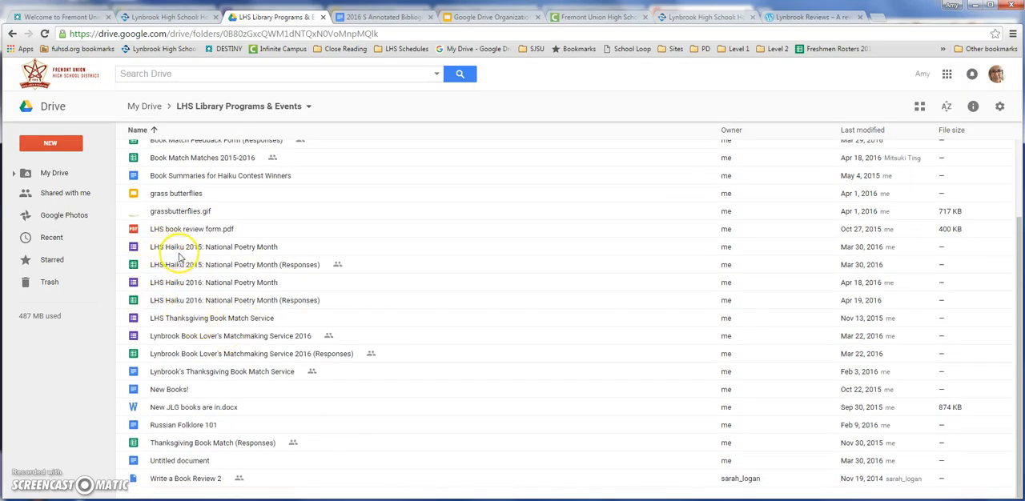
pyautogui.scroll(3, 186, 251)
pyautogui.scroll(-2, 186, 251)
pyautogui.scroll(2, 186, 252)
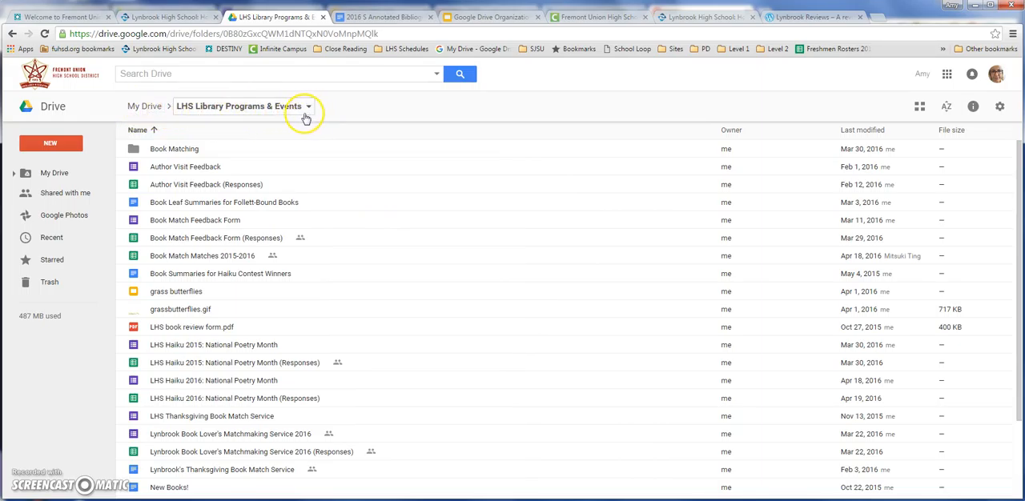
# Create a new subfolder named Haiku Contest inside the LHS Library Programs & Events folder.
pyautogui.click(69, 148)
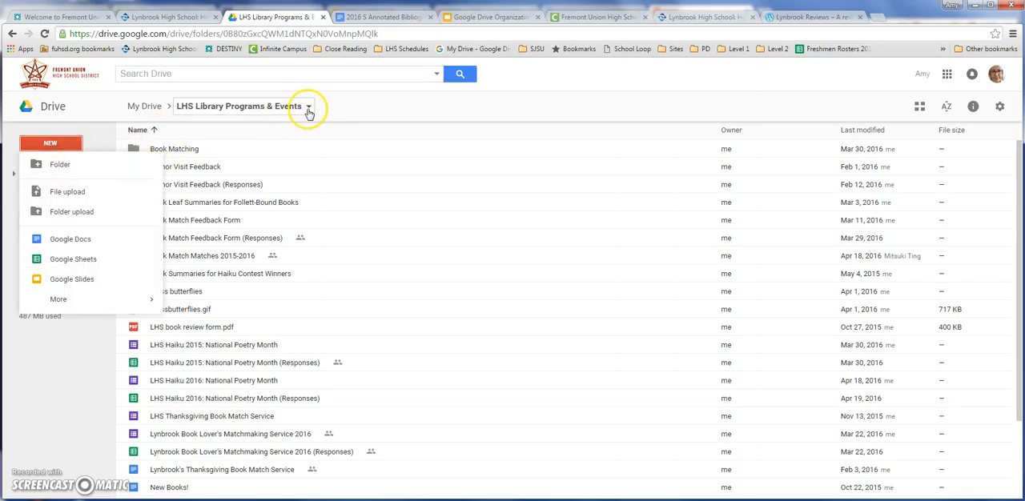
pyautogui.click(309, 110)
pyautogui.click(250, 148)
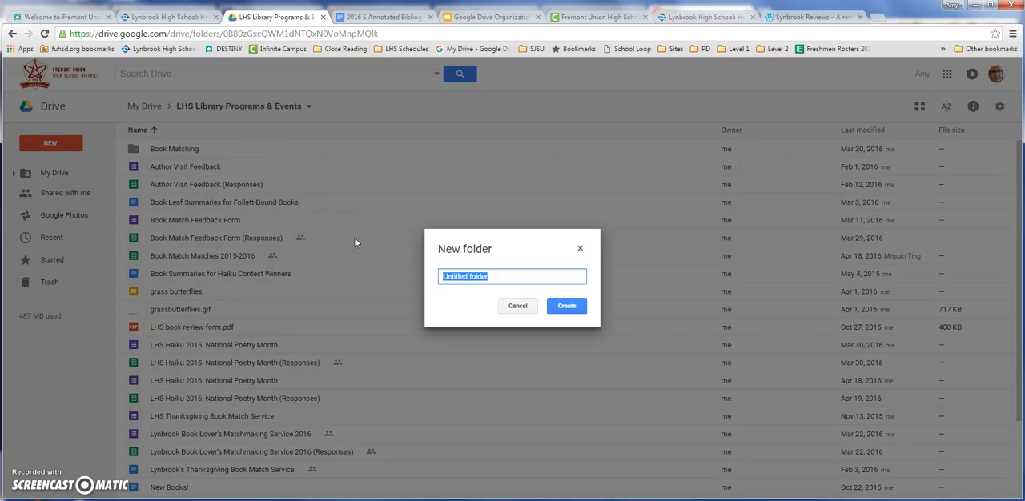
pyautogui.write('Ka')
pyautogui.press('BackSpace')
pyautogui.press('BackSpace')
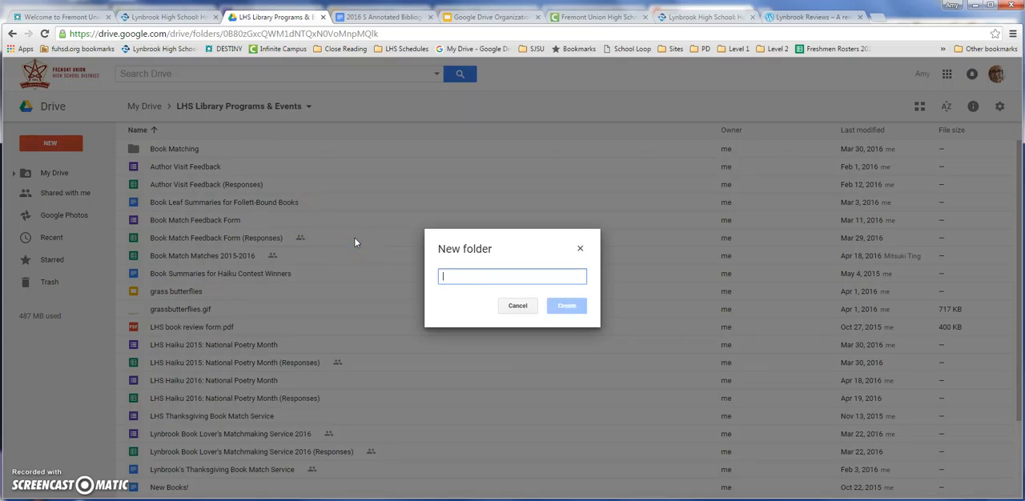
pyautogui.write('Haiku Contest')
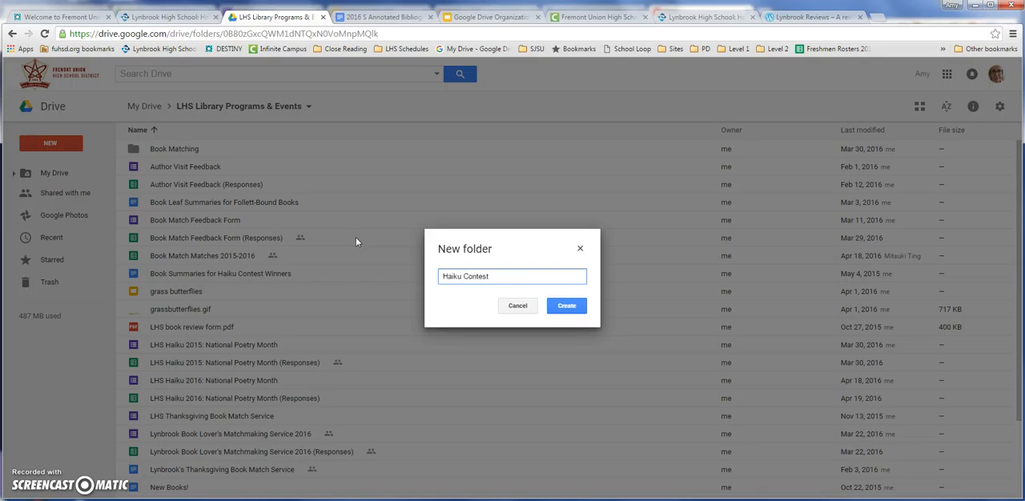
pyautogui.click(567, 308)
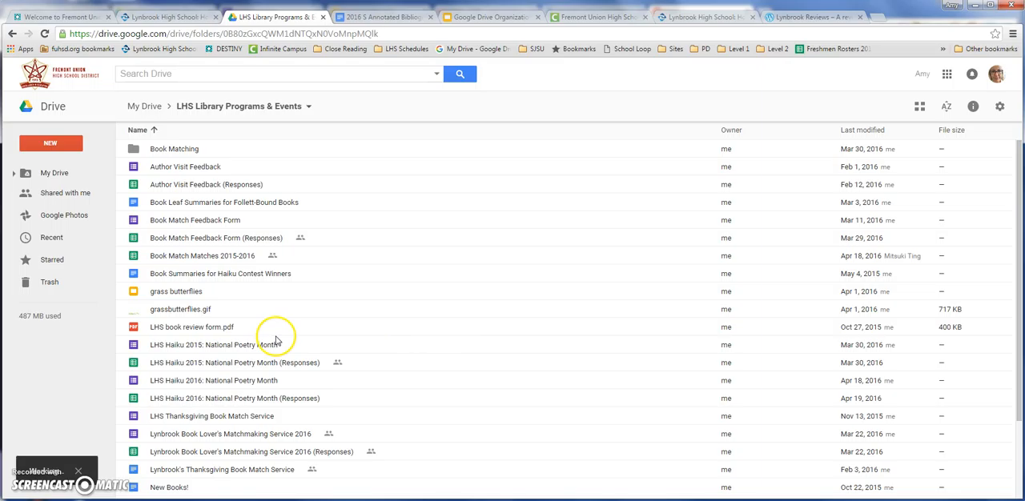
pyautogui.scroll(-2, 275, 342)
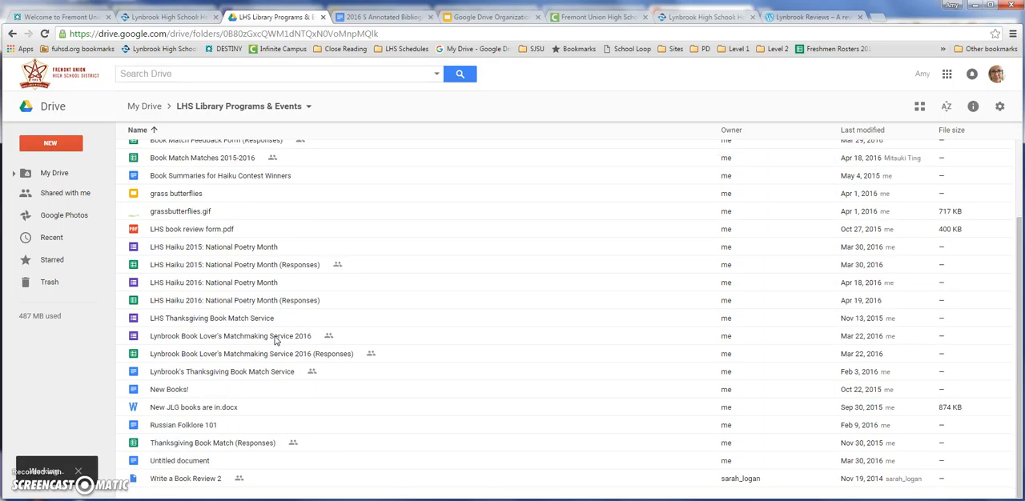
pyautogui.scroll(2, 274, 342)
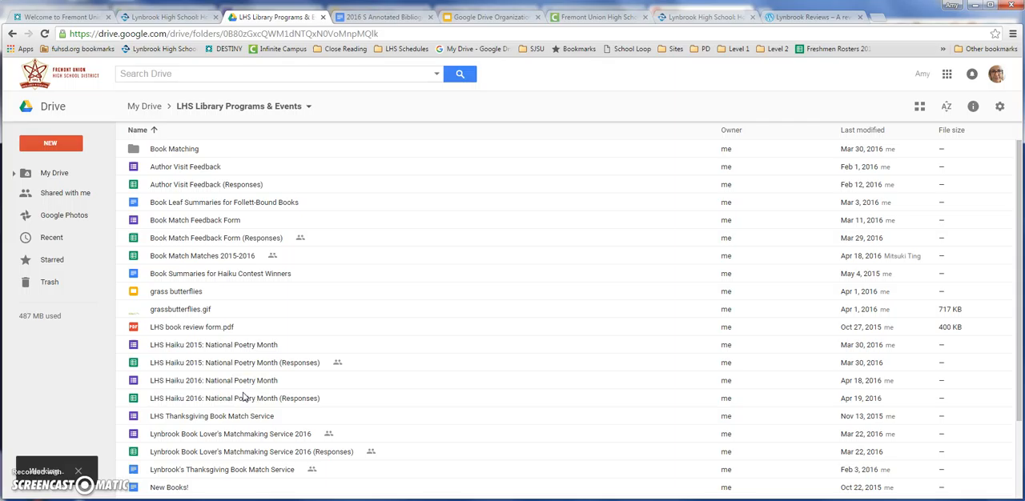
pyautogui.click(135, 348)
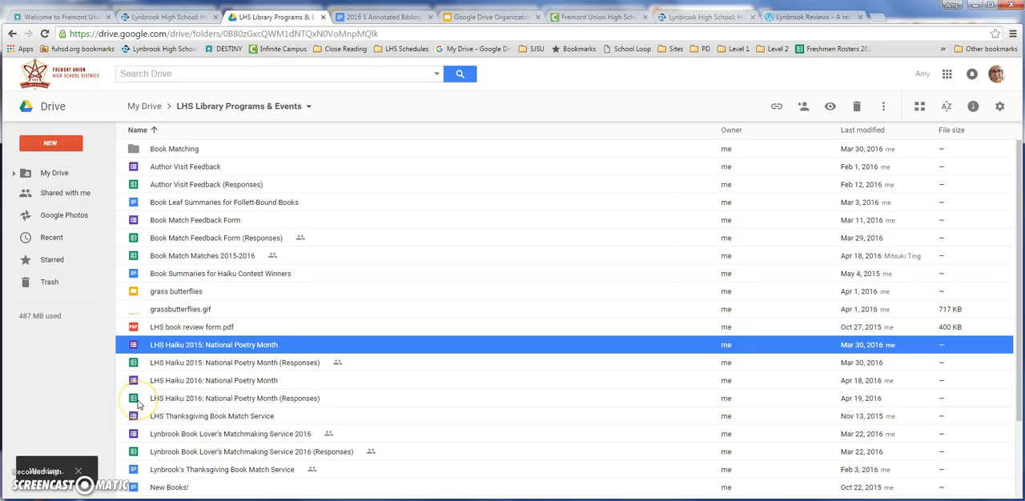
pyautogui.click(138, 400)
pyautogui.click(134, 346)
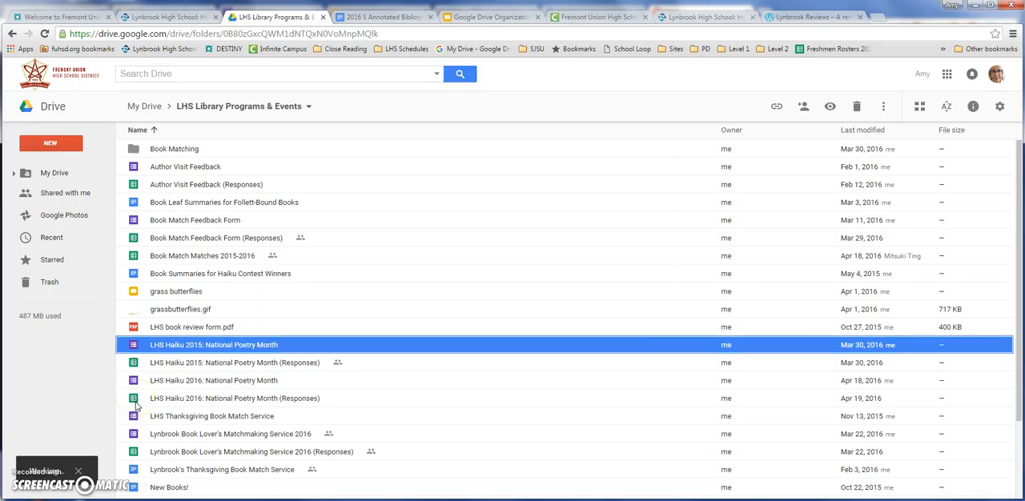
pyautogui.keyDown('shift'); pyautogui.click(135, 401); pyautogui.keyUp('shift')
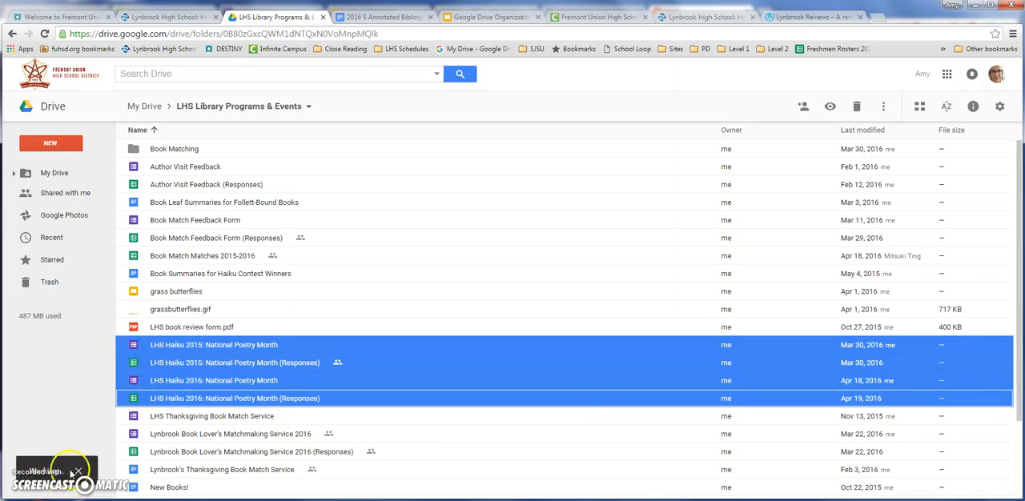
pyautogui.rightClick(122, 372)
pyautogui.moveTo(122, 372); pyautogui.dragTo(160, 413)
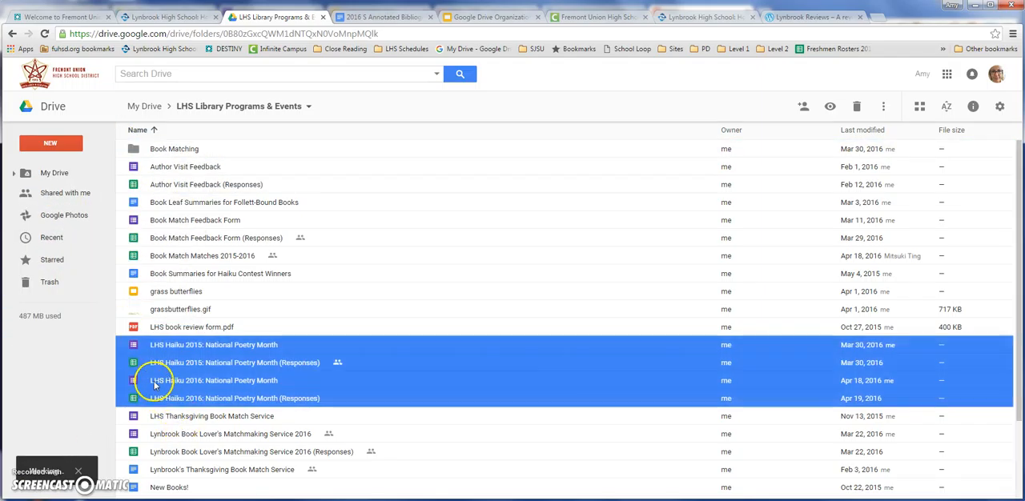
pyautogui.click(218, 434)
# Move the four LHS Haiku 2015 and 2016 National Poetry Month files and Untitled document into the Haiku Contest folder.
pyautogui.scroll(-3, 164, 370)
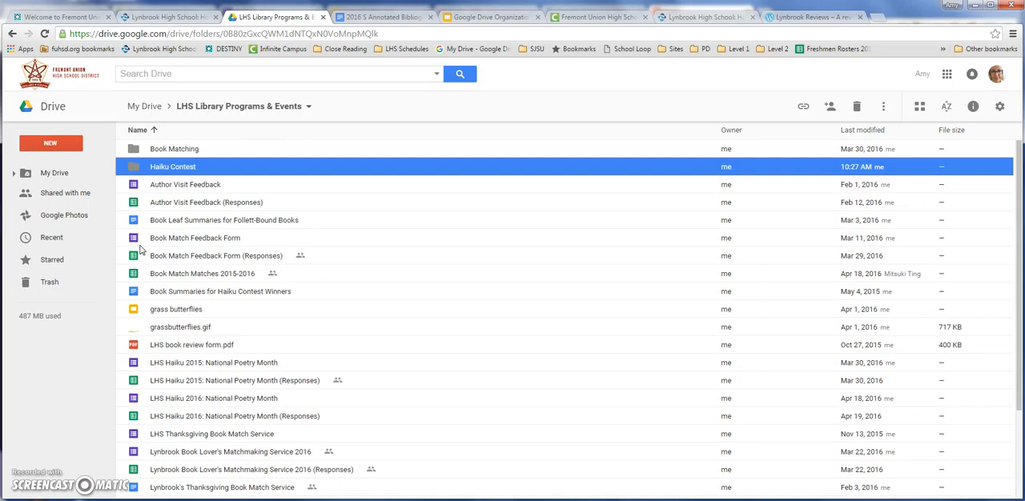
pyautogui.scroll(-1, 158, 234)
pyautogui.scroll(-2, 158, 235)
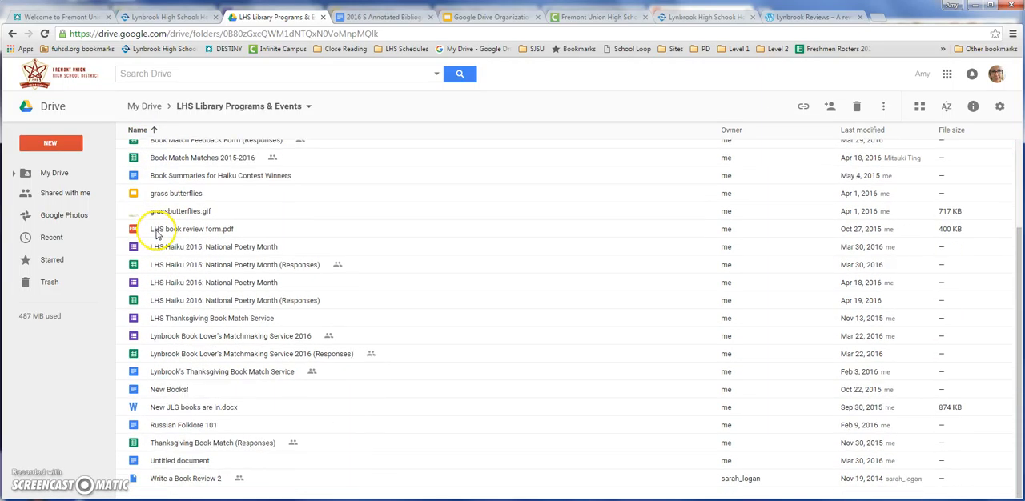
pyautogui.click(161, 248)
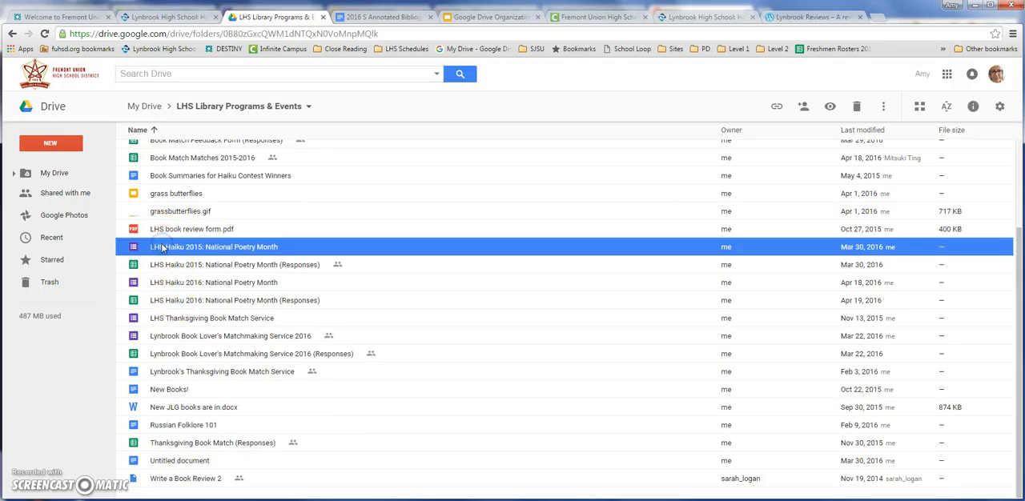
pyautogui.keyDown('shift'); pyautogui.click(164, 304); pyautogui.keyUp('shift')
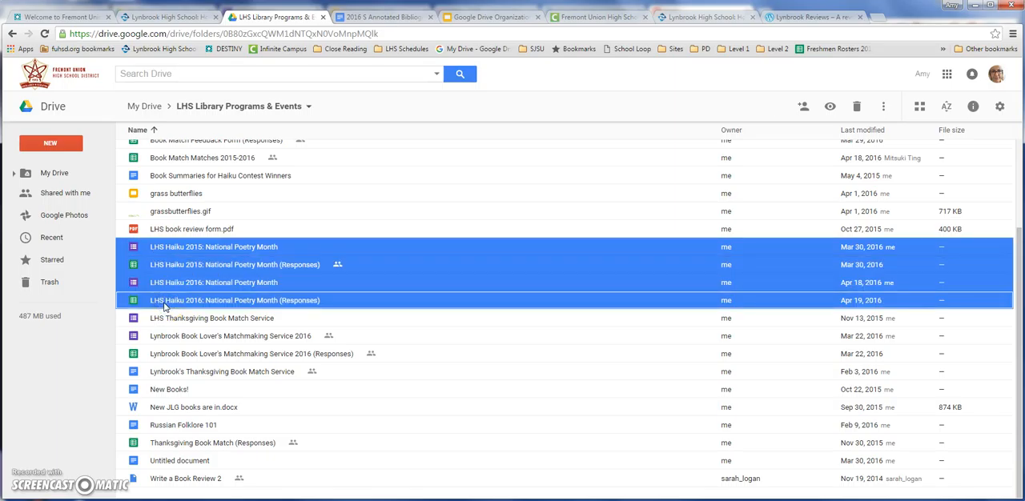
pyautogui.keyDown('ctrl'); pyautogui.click(166, 464); pyautogui.keyUp('ctrl')
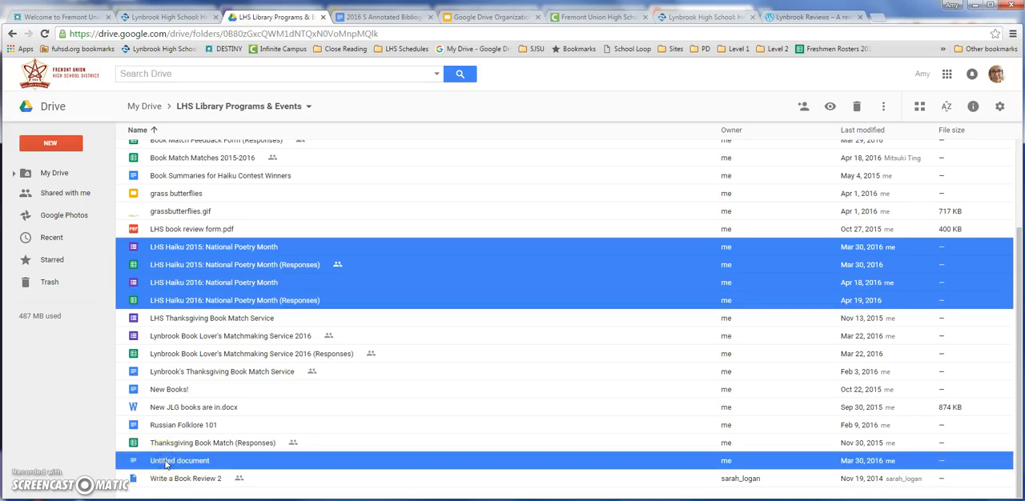
pyautogui.moveTo(167, 282); pyautogui.dragTo(141, 172)
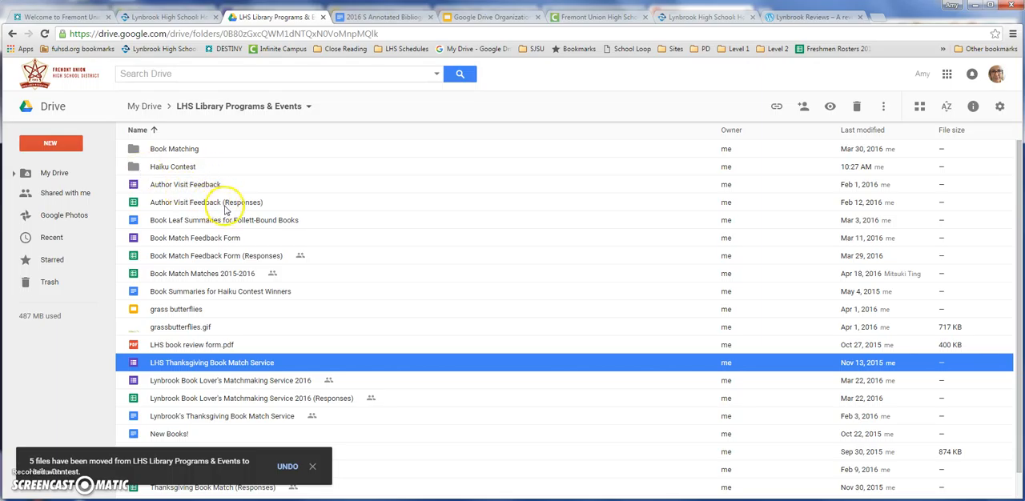
pyautogui.scroll(-1, 232, 305)
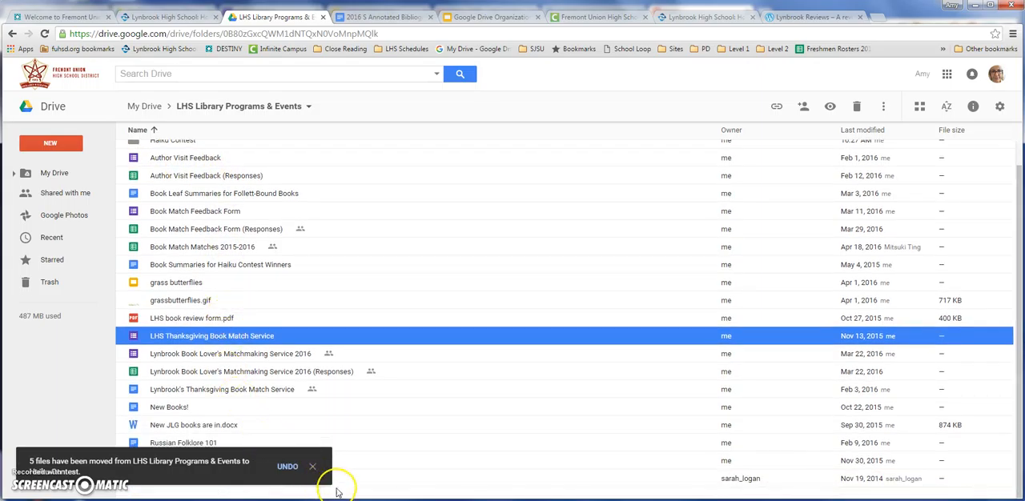
pyautogui.click(312, 466)
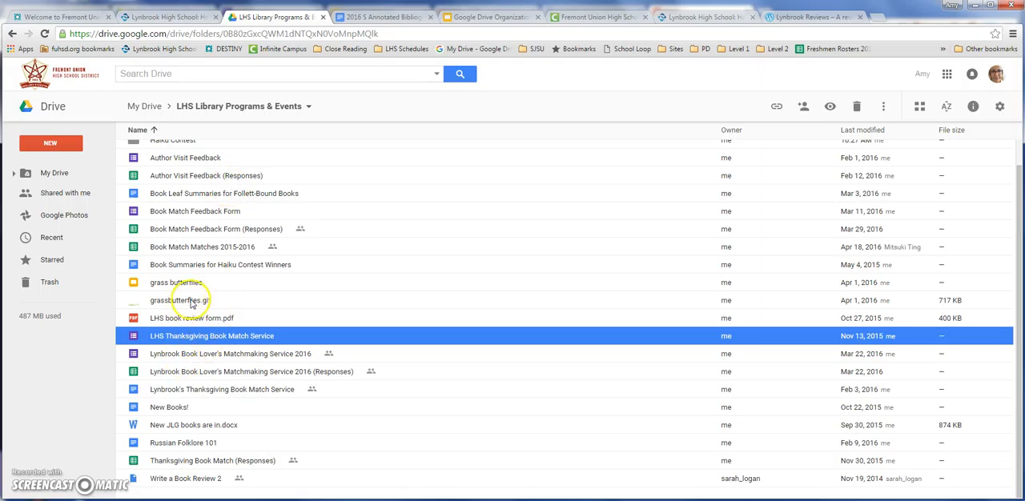
# Change the color of the Haiku Contest folder to green.
pyautogui.scroll(1, 190, 305)
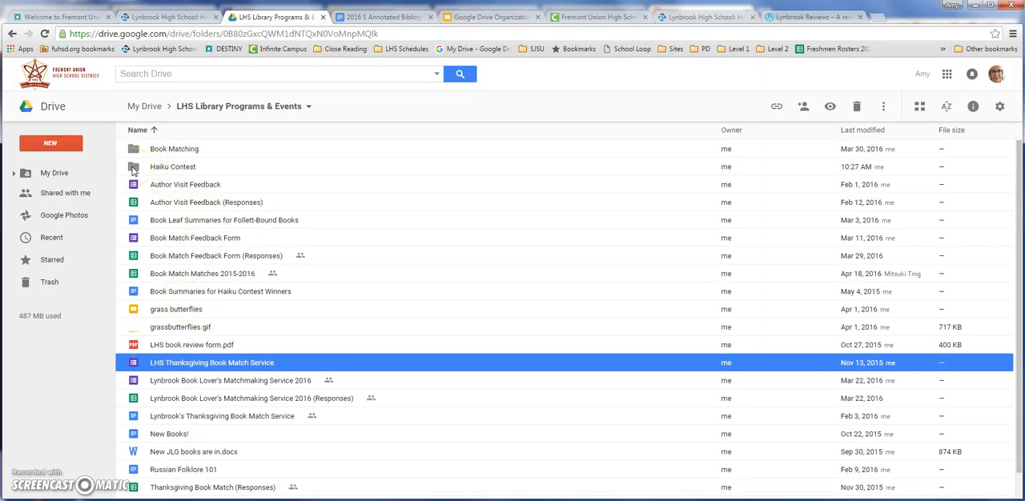
pyautogui.rightClick(133, 170)
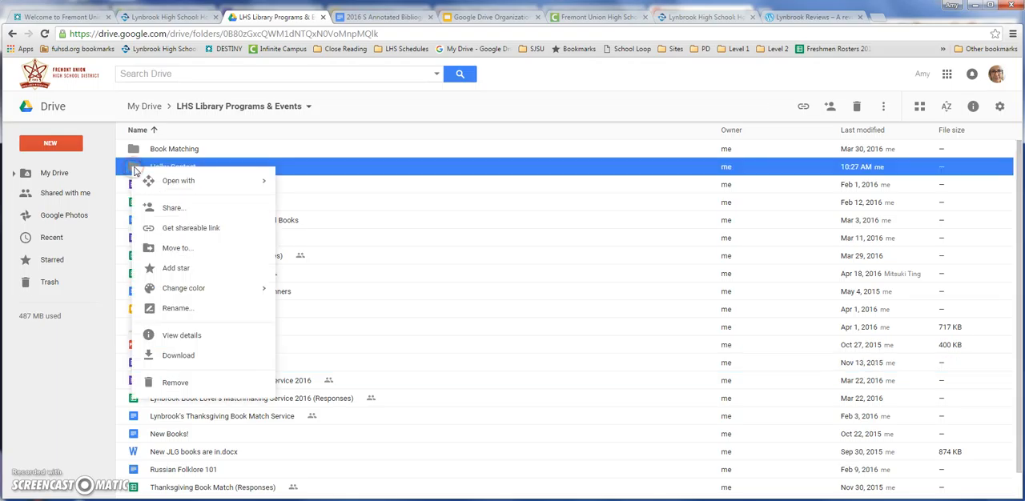
pyautogui.moveTo(164, 290)
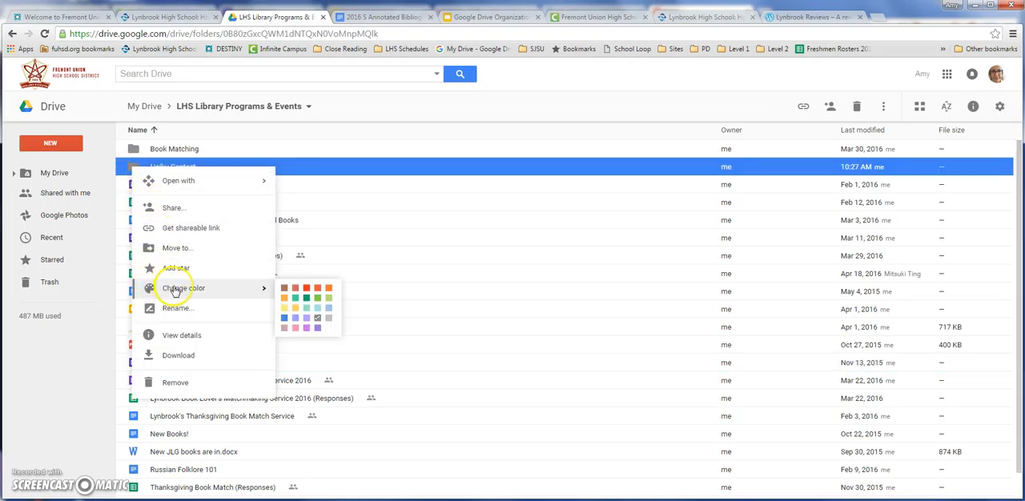
pyautogui.click(294, 298)
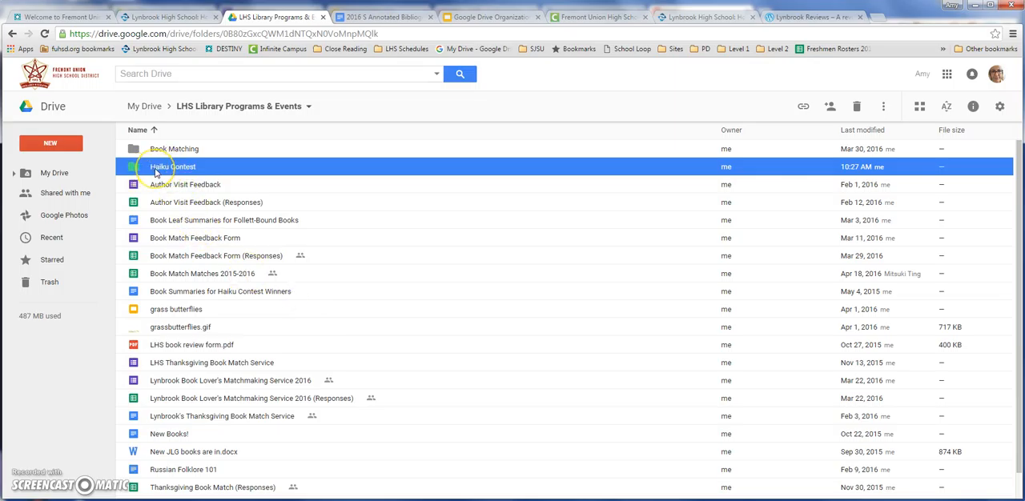
# Review the actions available for the Haiku Contest folder without applying any of them.
pyautogui.rightClick(156, 171)
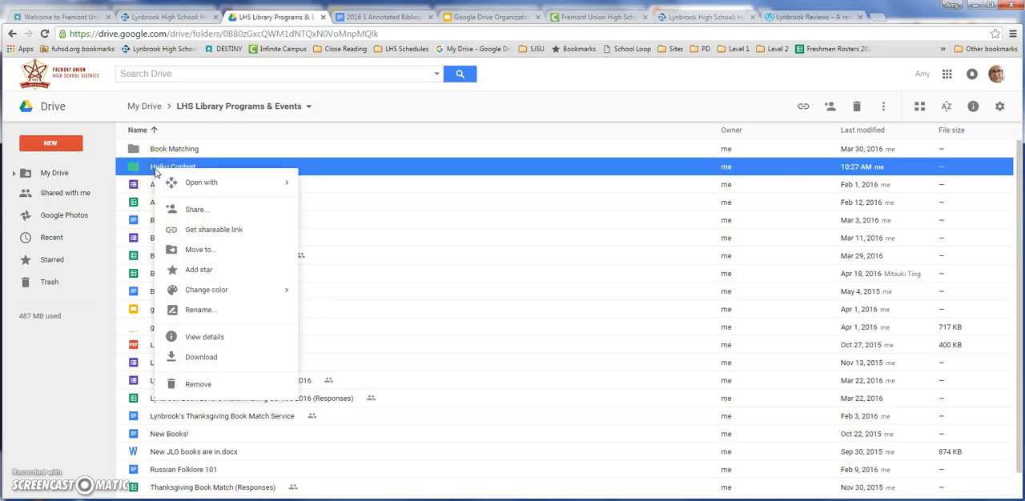
pyautogui.moveTo(197, 188)
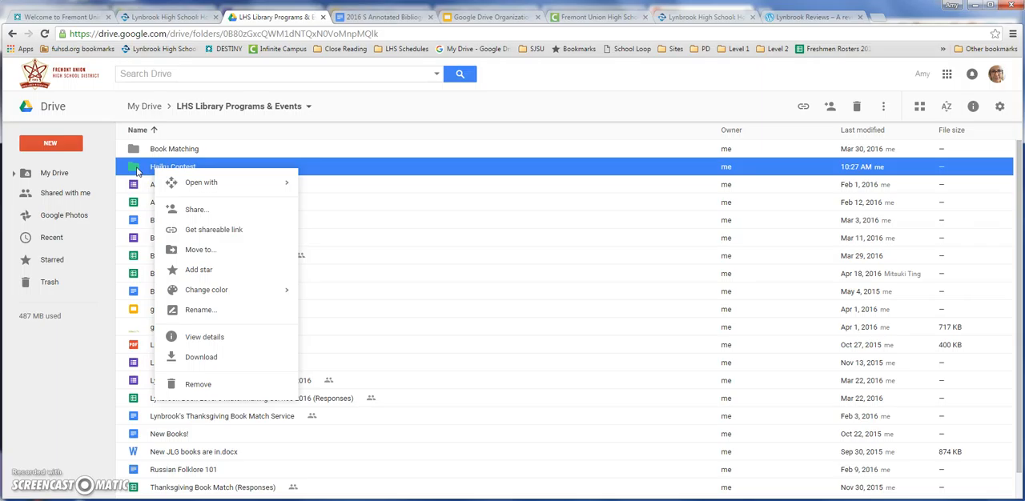
pyautogui.moveTo(188, 293)
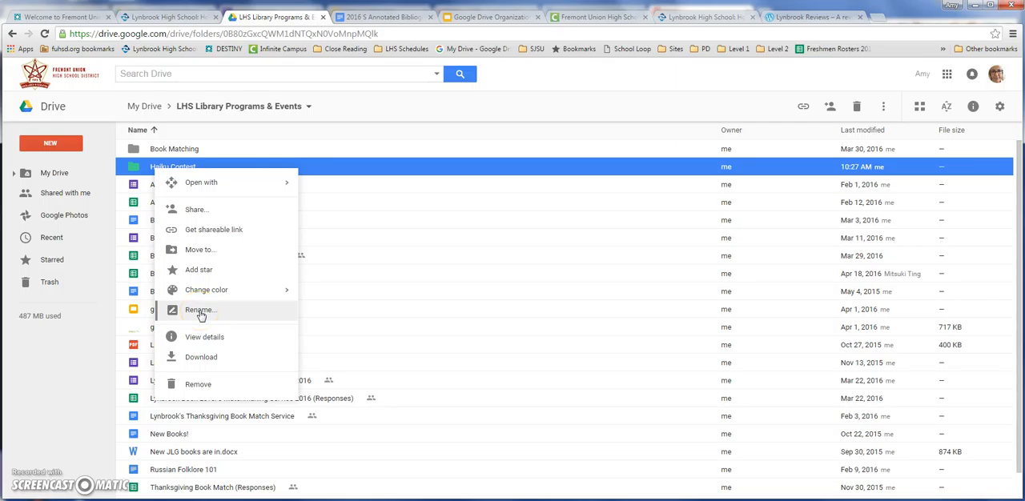
pyautogui.click(193, 360)
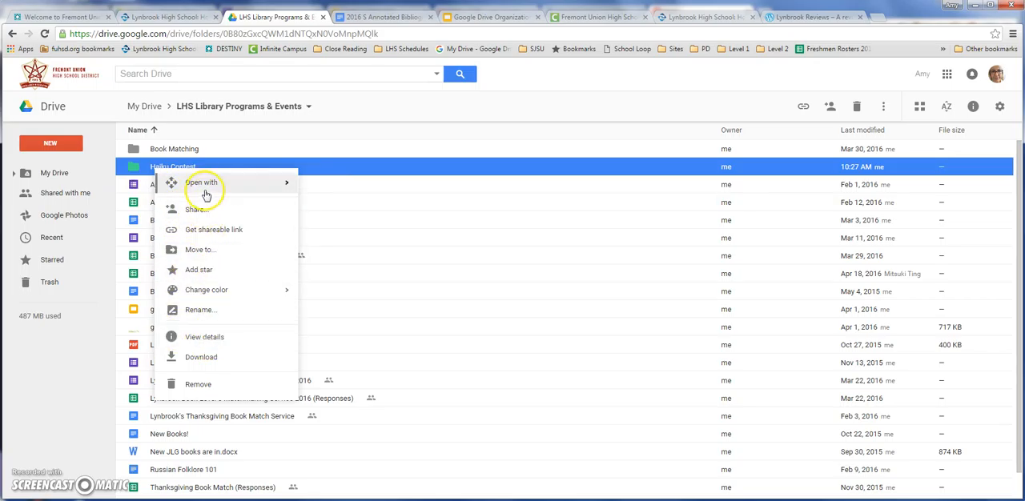
pyautogui.click(379, 255)
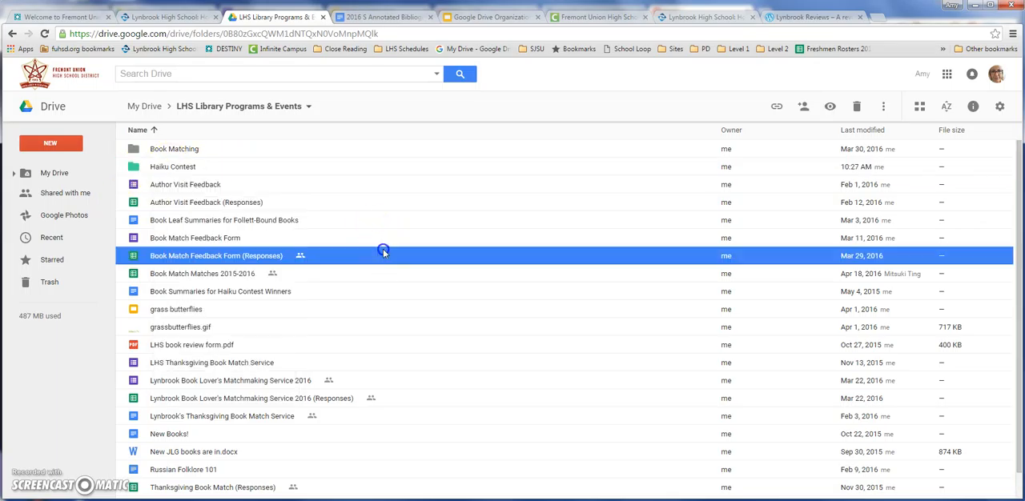
# Return to My Drive and look through its color-coded folders and the loose files below them.
pyautogui.click(141, 109)
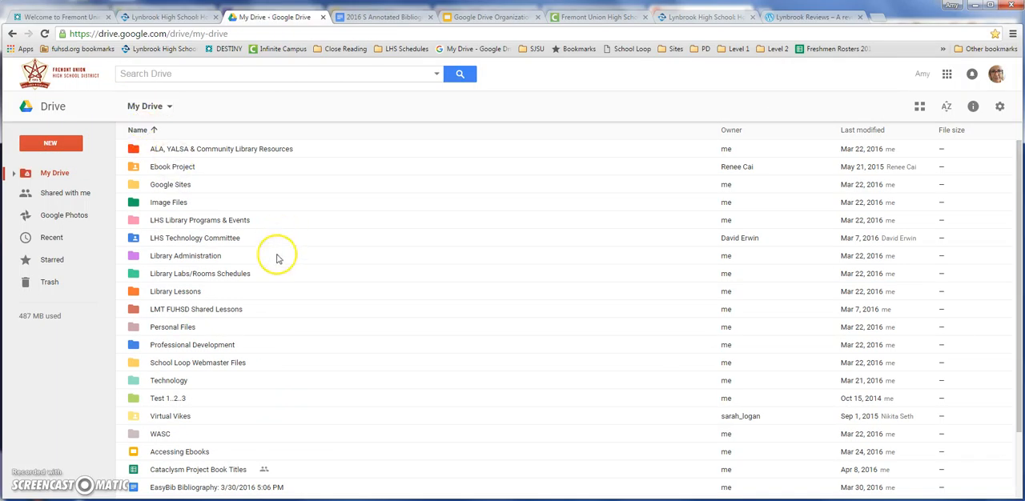
pyautogui.scroll(-2, 275, 256)
pyautogui.scroll(2, 240, 401)
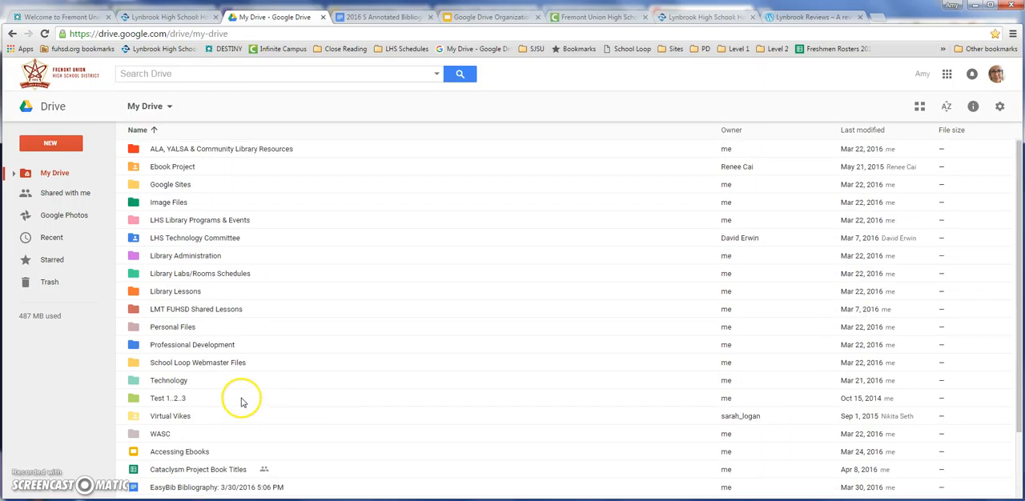
pyautogui.scroll(-2, 229, 393)
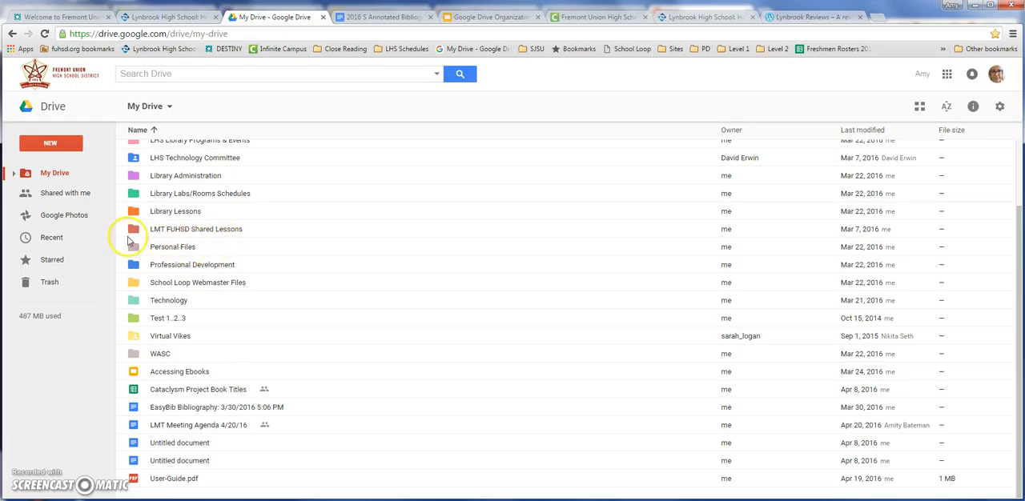
# Open the Shared with me list and look through the shared files from the newest to the oldest share dates.
pyautogui.click(52, 201)
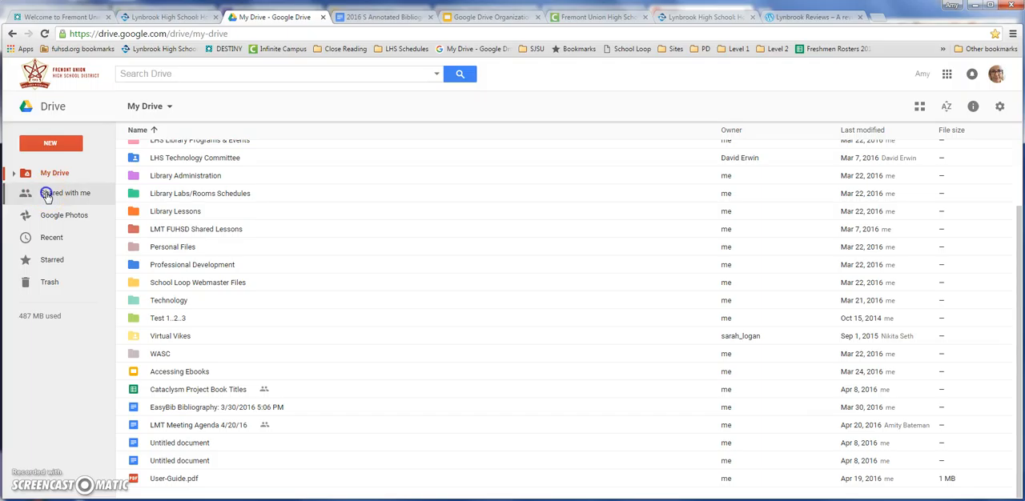
pyautogui.click(46, 197)
pyautogui.scroll(-4, 323, 259)
pyautogui.scroll(-20, 321, 270)
pyautogui.scroll(-8, 318, 272)
pyautogui.scroll(7, 318, 272)
pyautogui.scroll(15, 318, 280)
pyautogui.click(683, 290)
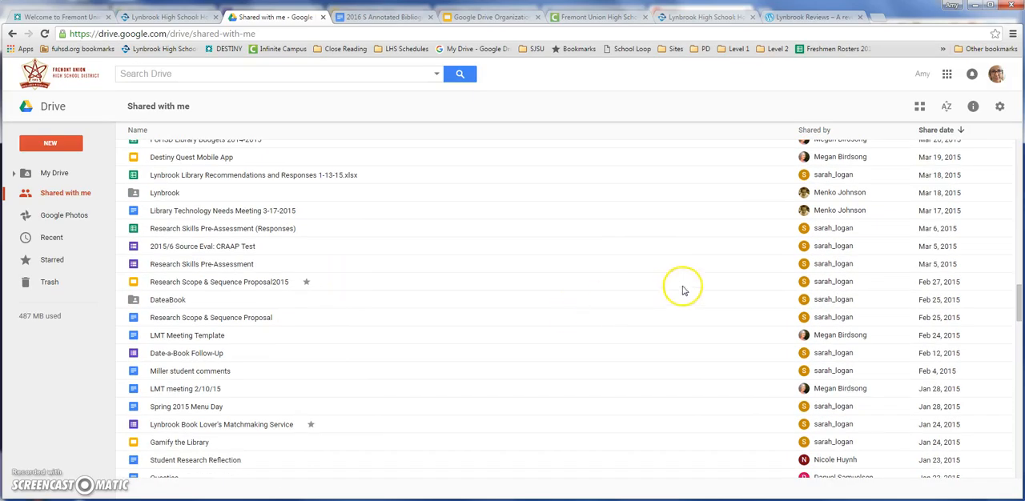
pyautogui.scroll(-4, 828, 350)
pyautogui.scroll(-15, 829, 351)
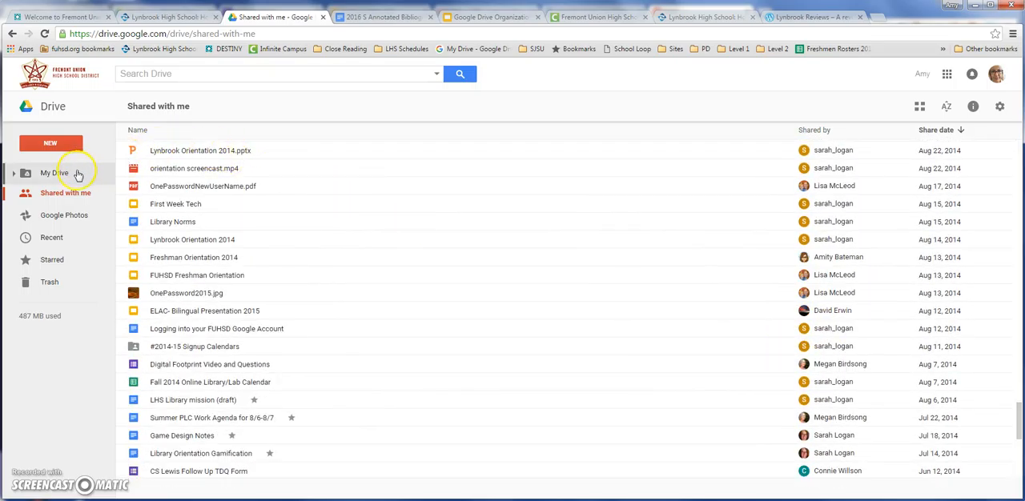
pyautogui.scroll(-5, 790, 205)
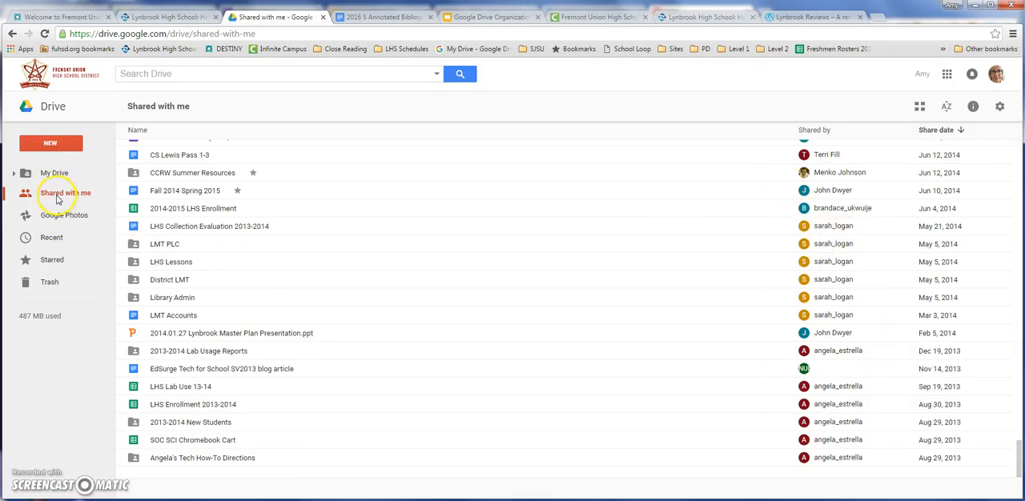
pyautogui.scroll(10, 279, 232)
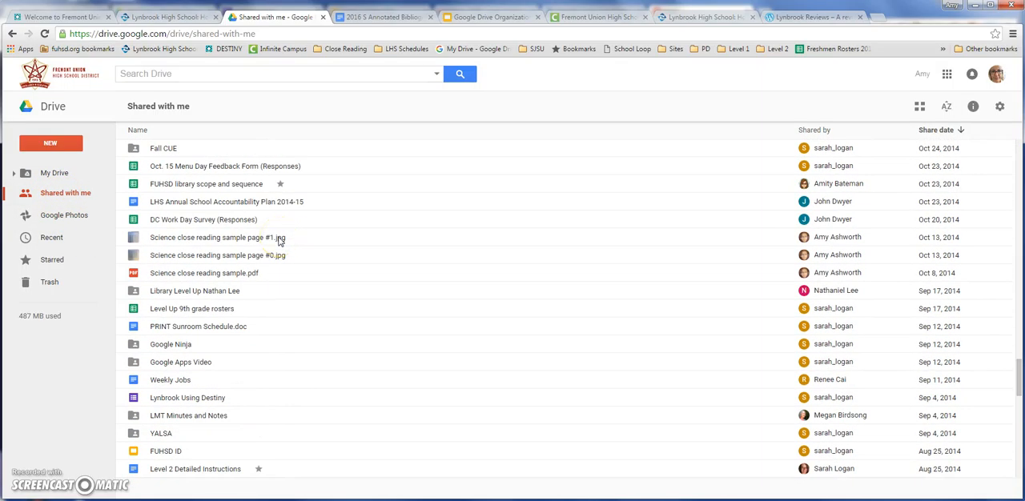
pyautogui.scroll(12, 279, 239)
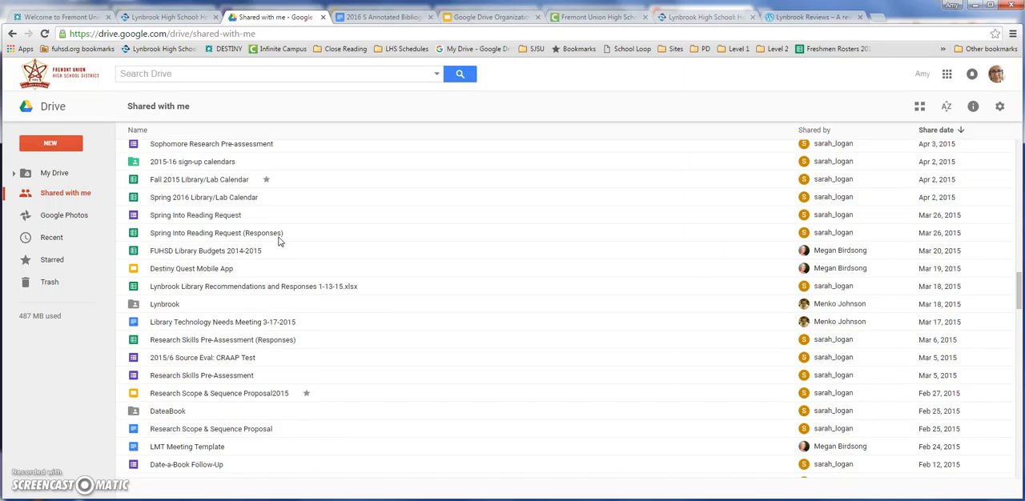
pyautogui.scroll(10, 279, 241)
pyautogui.scroll(4, 280, 241)
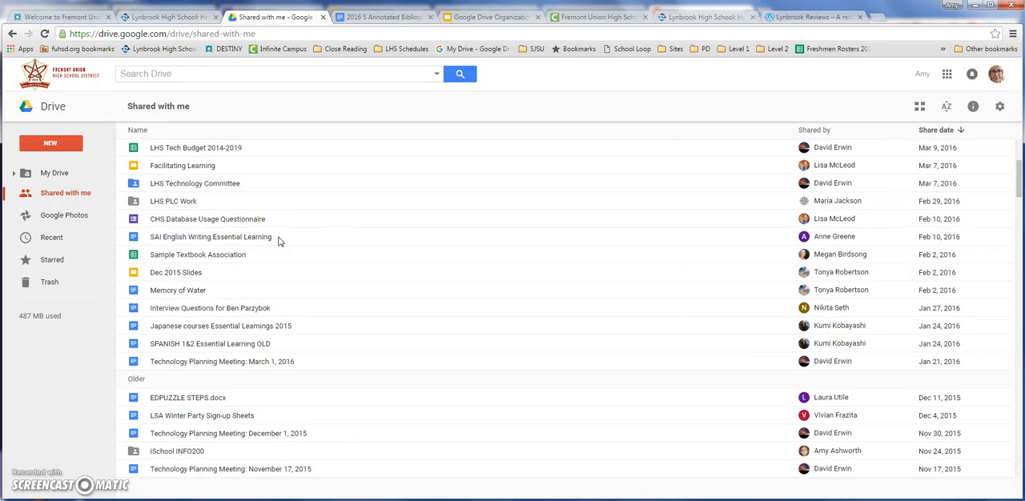
pyautogui.scroll(3, 279, 241)
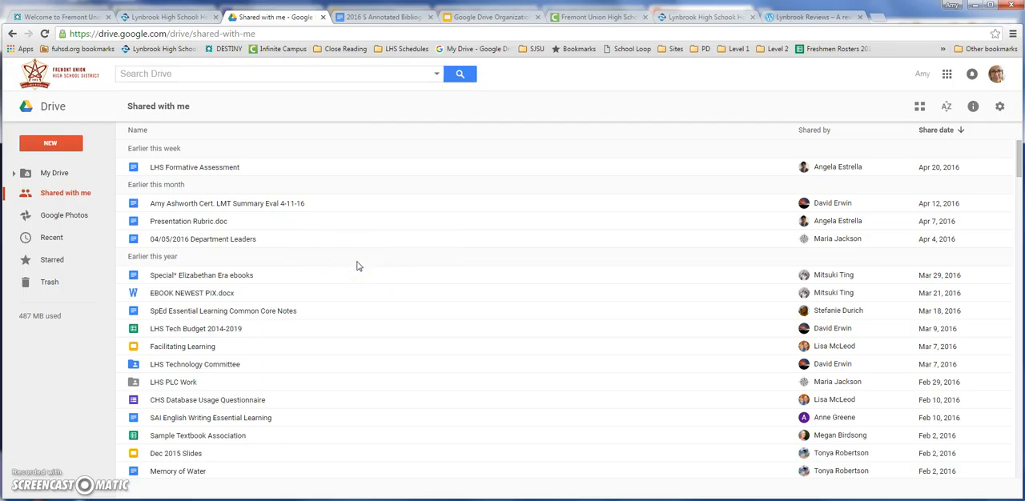
pyautogui.scroll(-15, 300, 262)
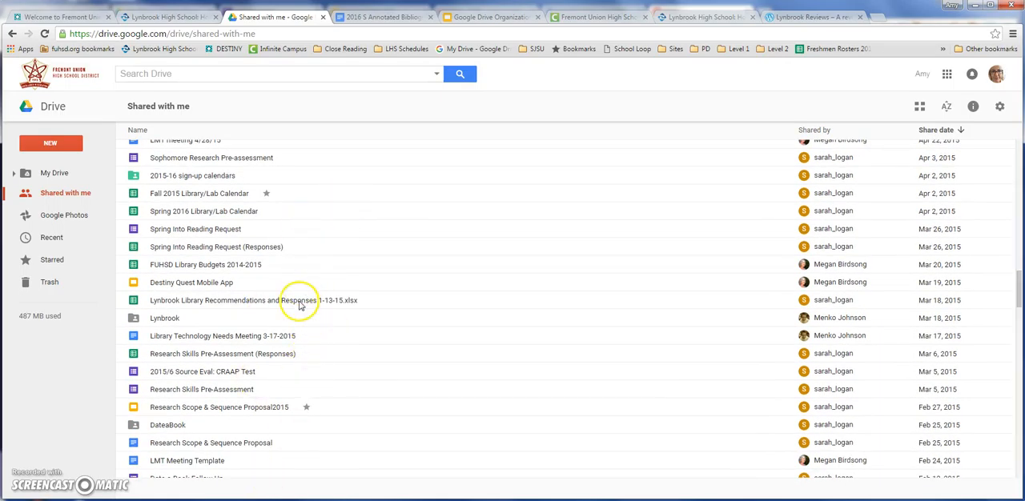
pyautogui.scroll(-15, 302, 306)
pyautogui.scroll(-10, 302, 306)
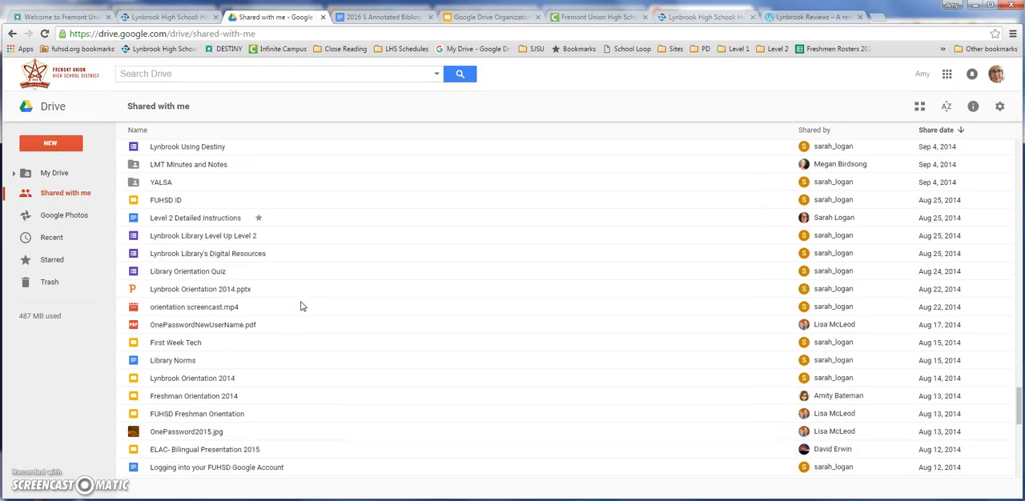
pyautogui.scroll(20, 302, 300)
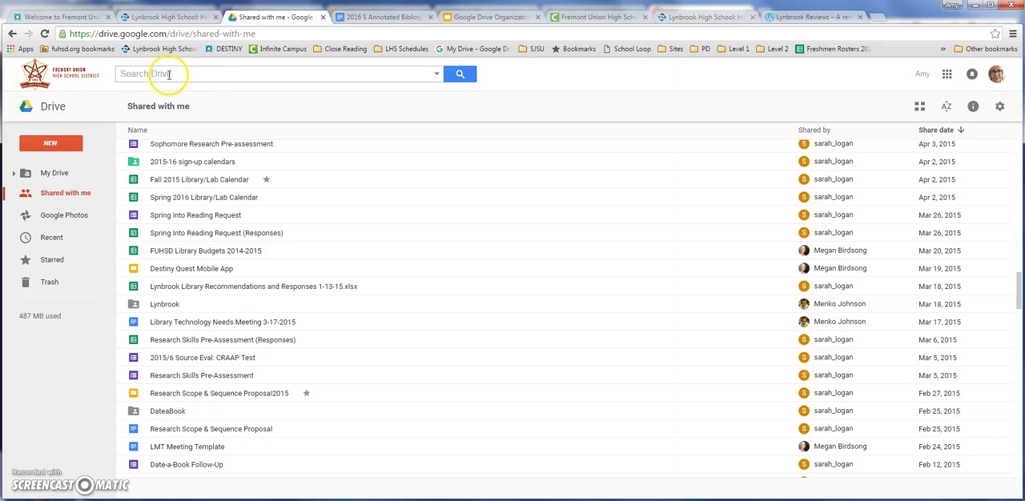
# Enter google as the Drive search term and check the suggested matches.
pyautogui.click(171, 74)
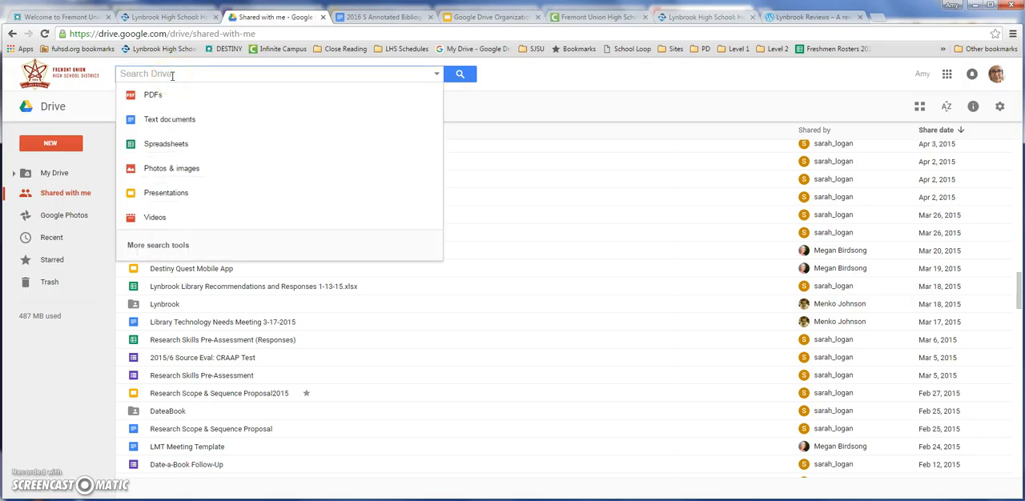
pyautogui.write('google')
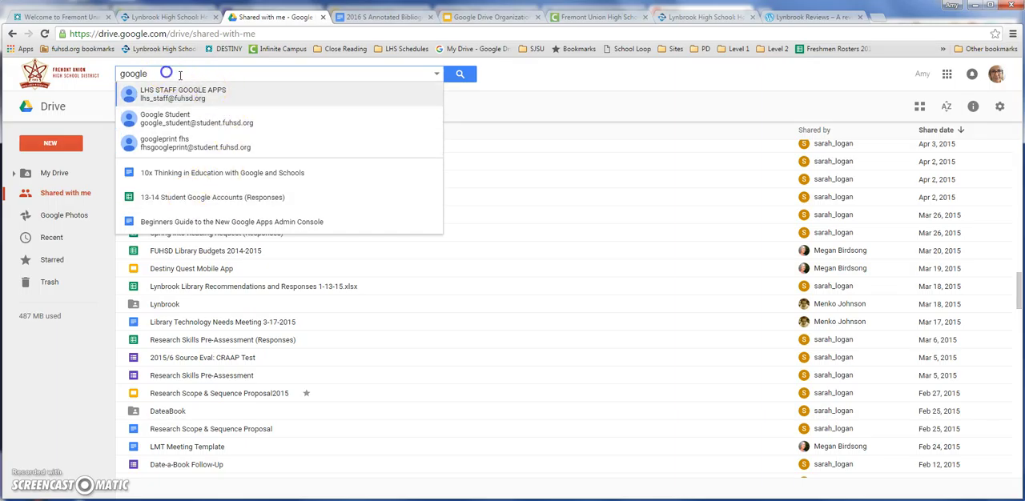
pyautogui.click(497, 82)
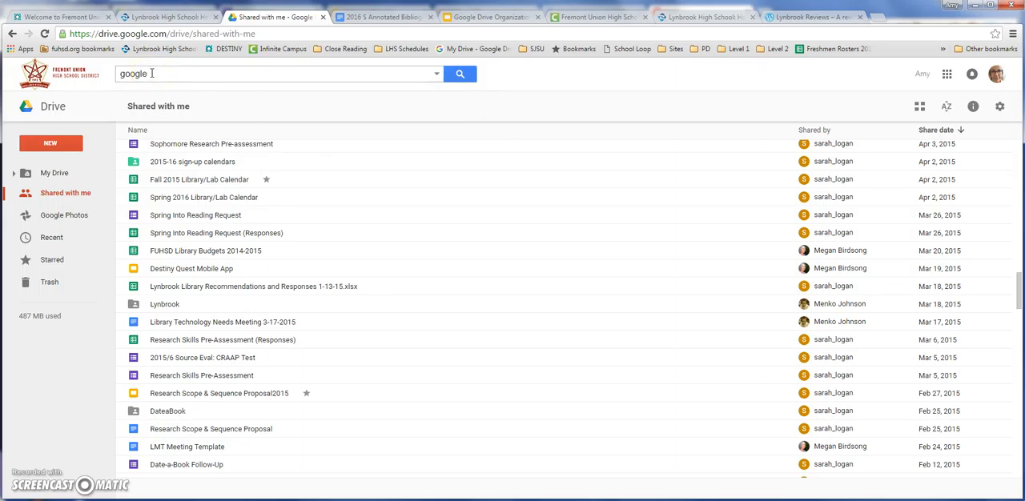
# Replace the search term with 2016 and check the suggested matches.
pyautogui.moveTo(151, 73); pyautogui.dragTo(121, 73)
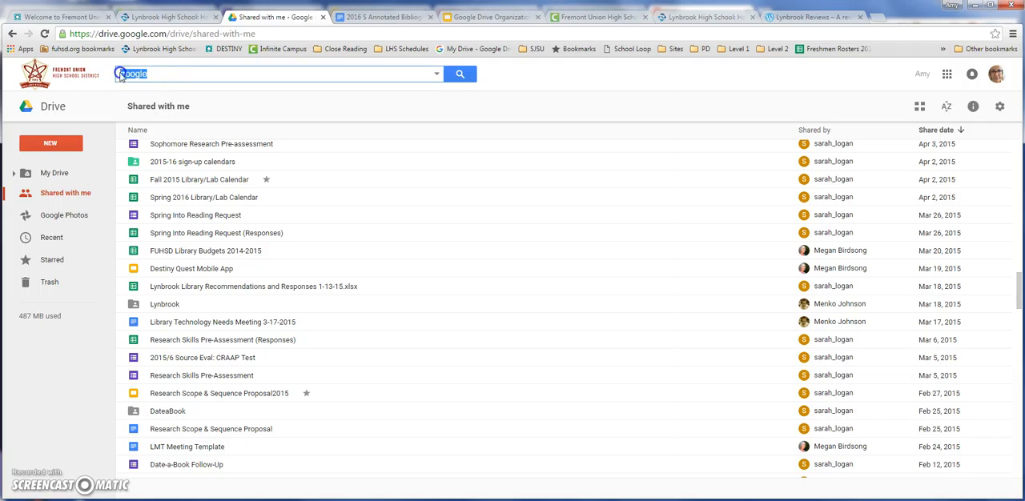
pyautogui.write('2016')
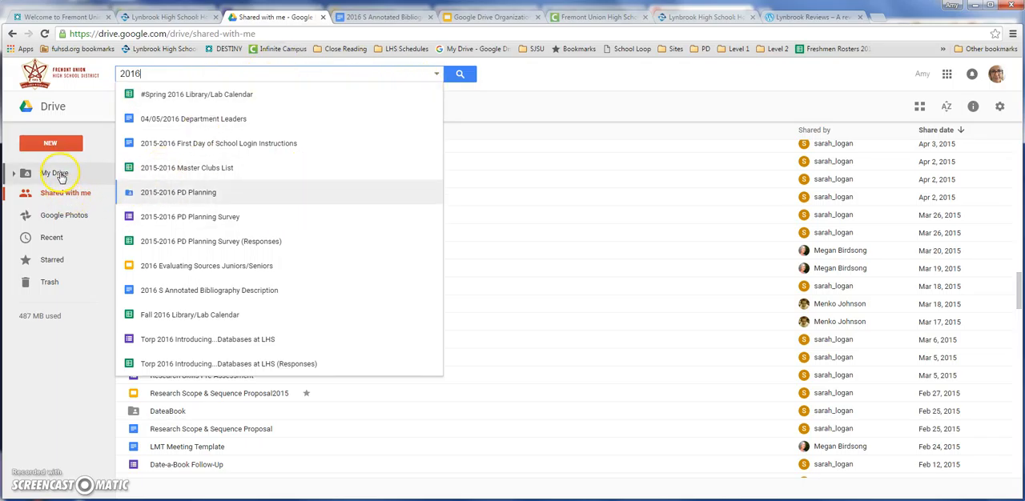
pyautogui.click(471, 89)
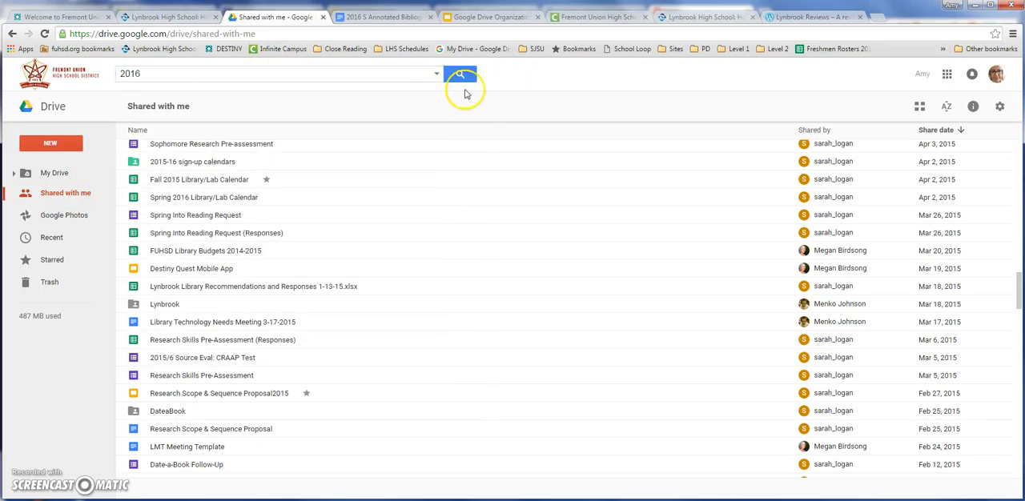
# Run an advanced search for files containing 2016, with type Presentations and owner Not owned by me.
pyautogui.click(437, 76)
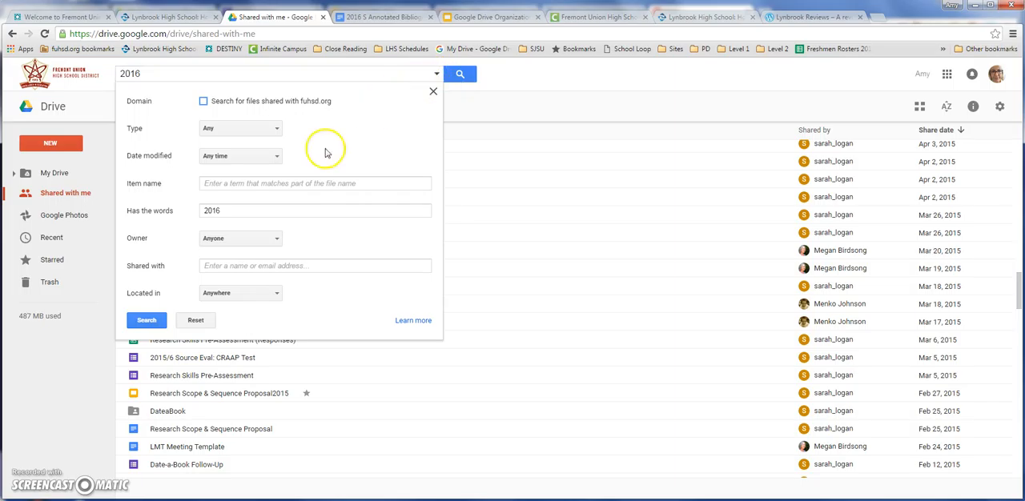
pyautogui.click(278, 130)
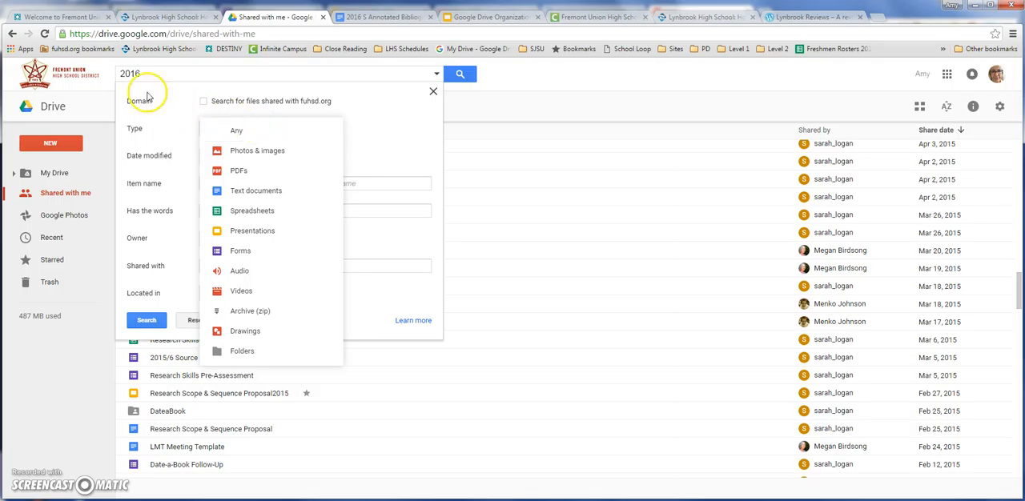
pyautogui.click(246, 233)
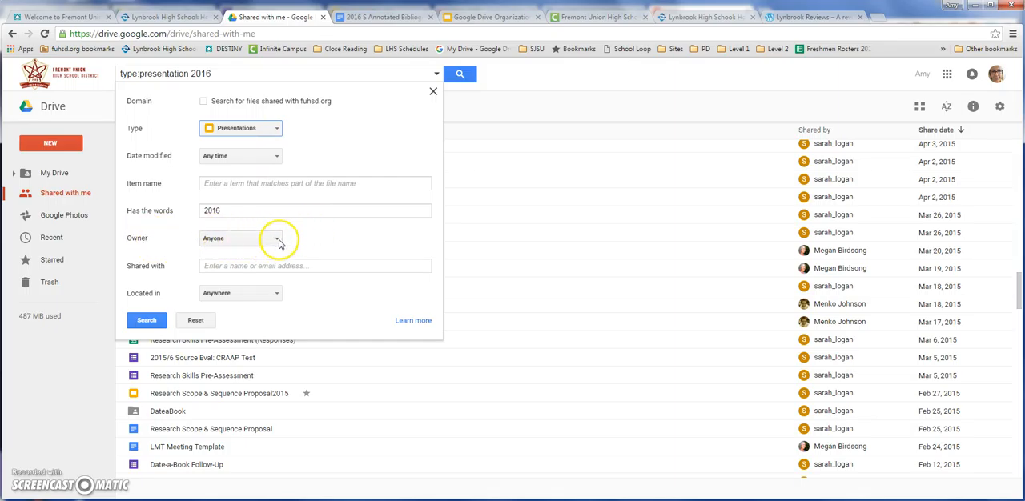
pyautogui.click(279, 242)
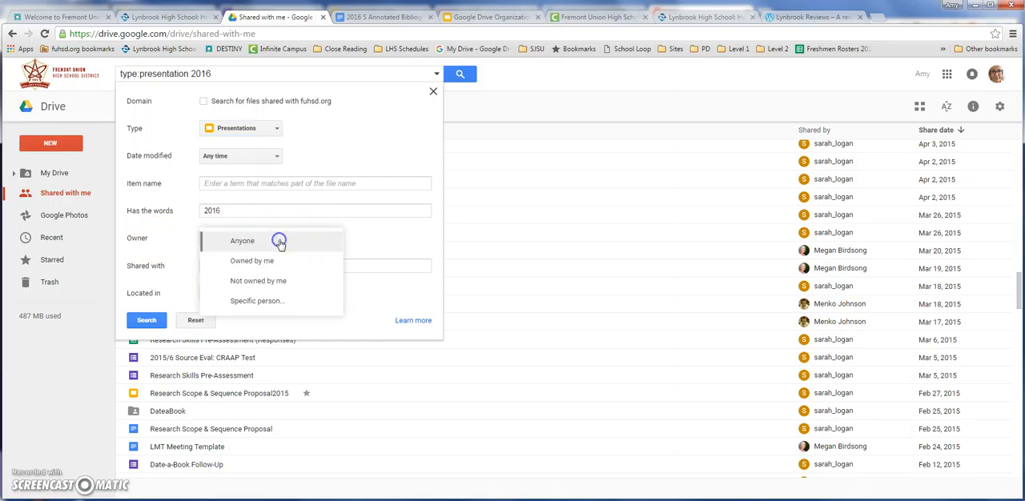
pyautogui.click(269, 282)
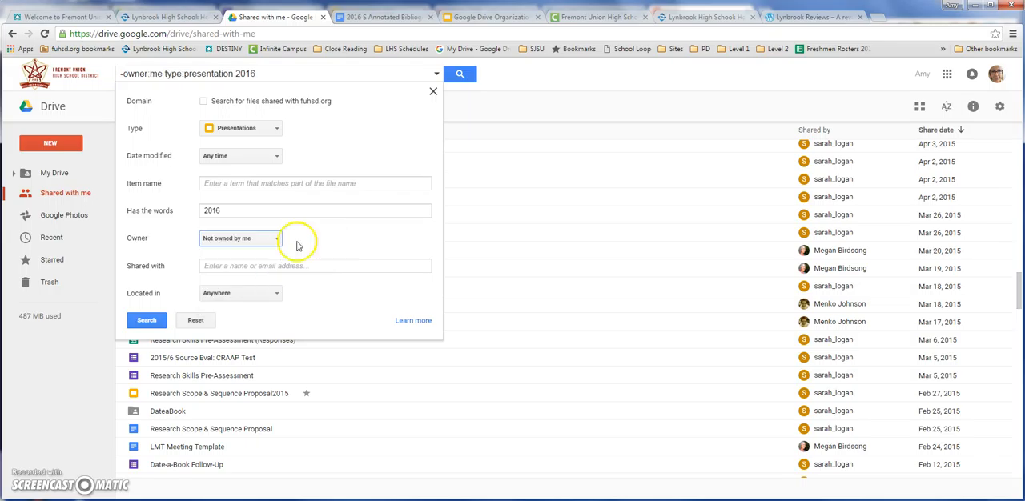
pyautogui.click(148, 321)
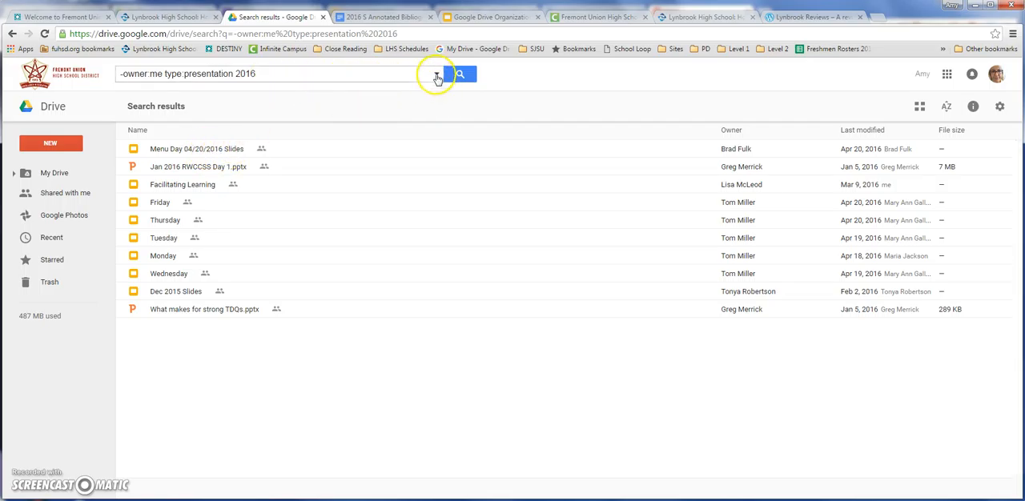
pyautogui.click(72, 196)
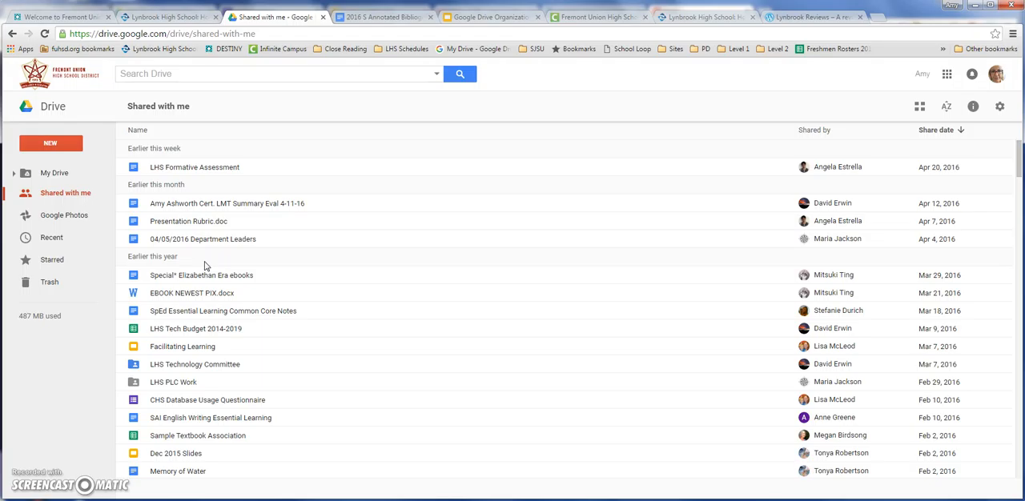
pyautogui.scroll(-15, 231, 305)
pyautogui.scroll(-15, 232, 314)
pyautogui.scroll(10, 229, 316)
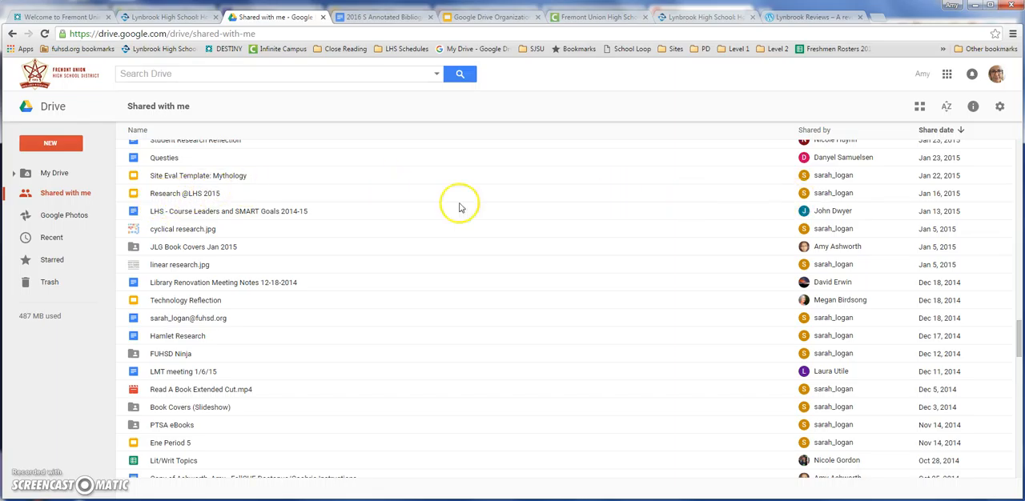
pyautogui.click(169, 197)
pyautogui.moveTo(164, 196); pyautogui.dragTo(39, 350)
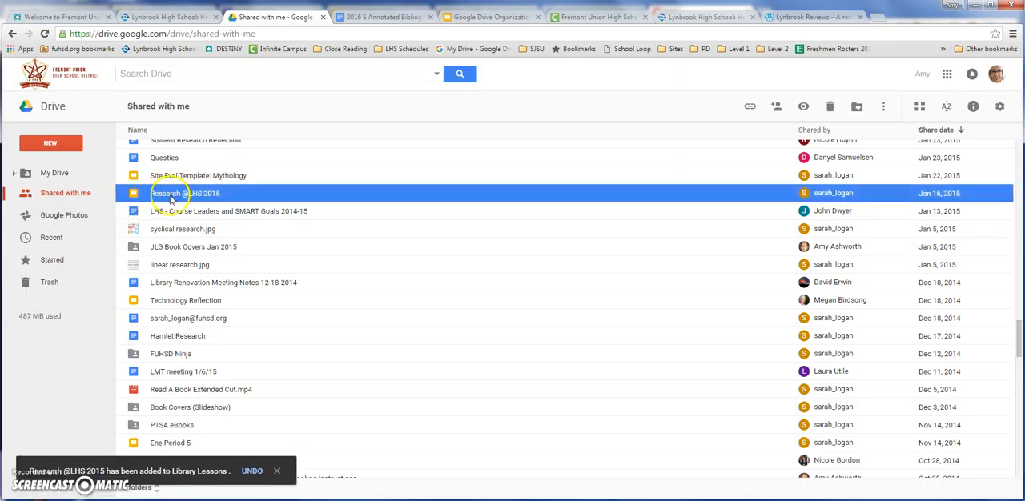
pyautogui.scroll(6, 201, 263)
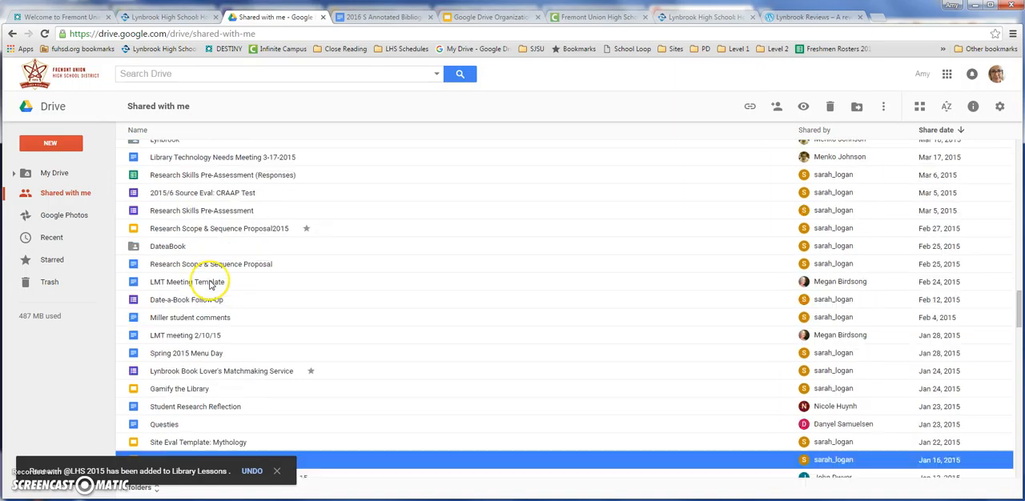
pyautogui.scroll(-6, 204, 300)
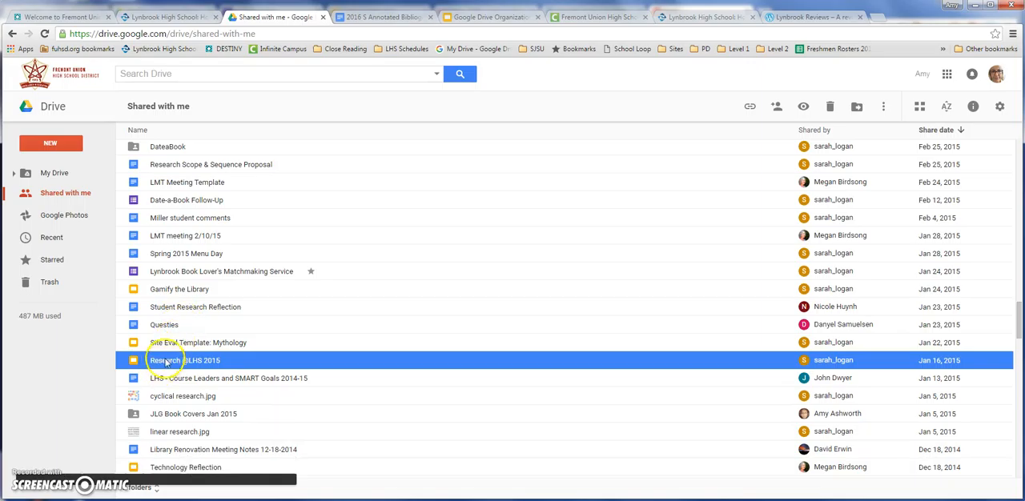
pyautogui.rightClick(169, 362)
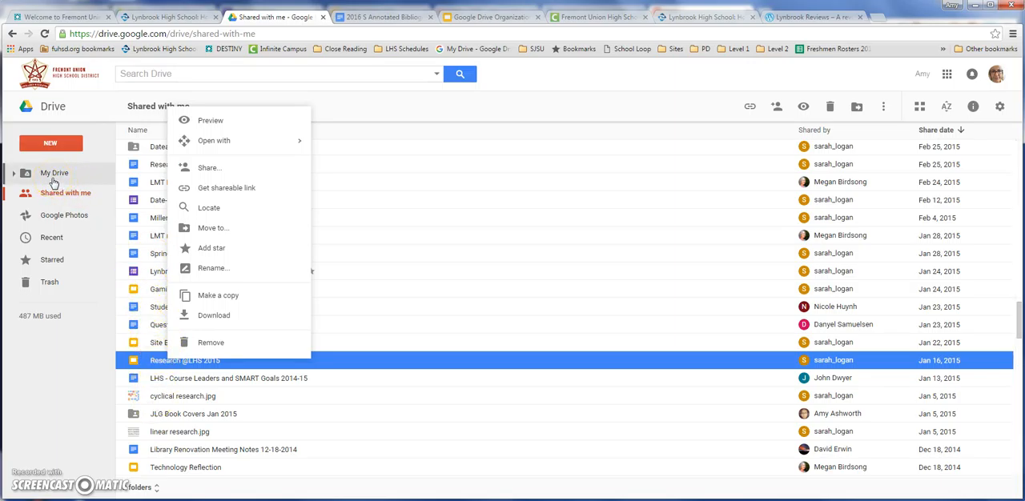
pyautogui.scroll(-6, 468, 261)
pyautogui.scroll(6, 467, 287)
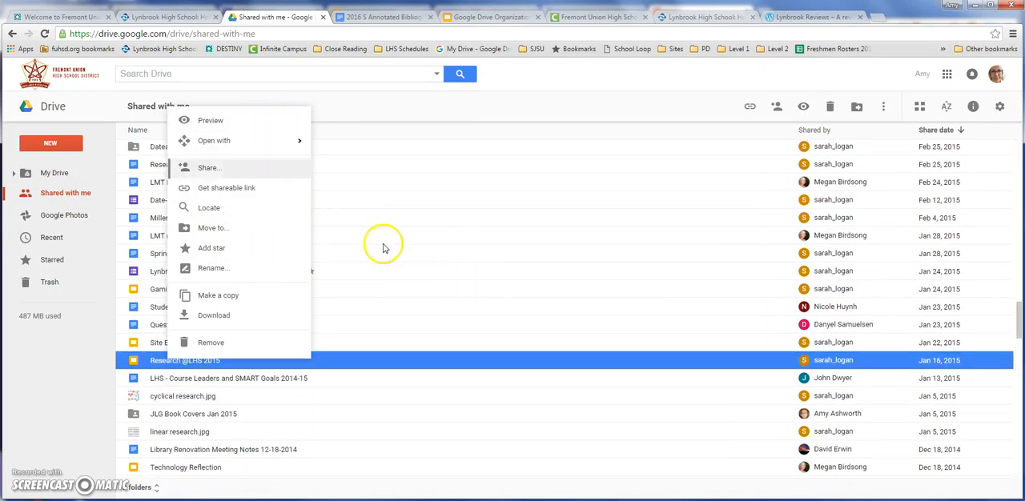
pyautogui.scroll(-4, 409, 311)
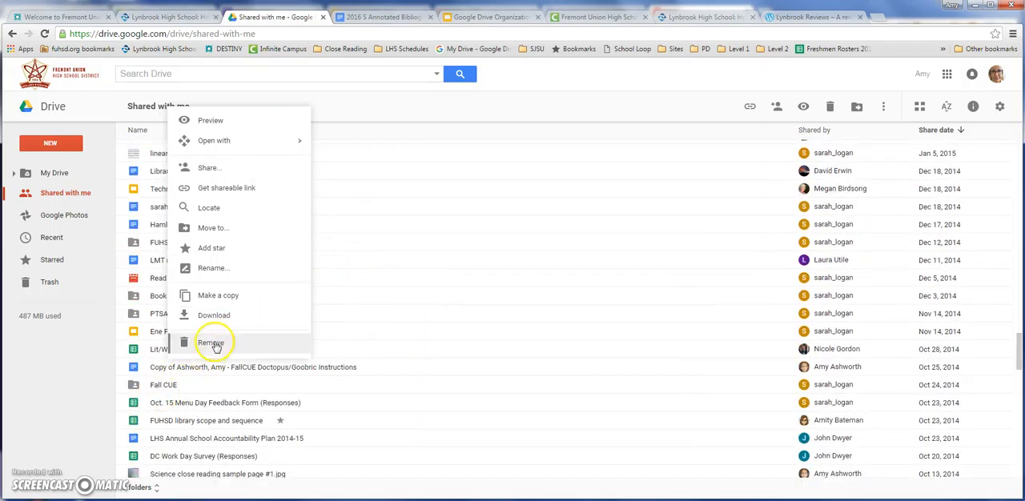
pyautogui.click(355, 105)
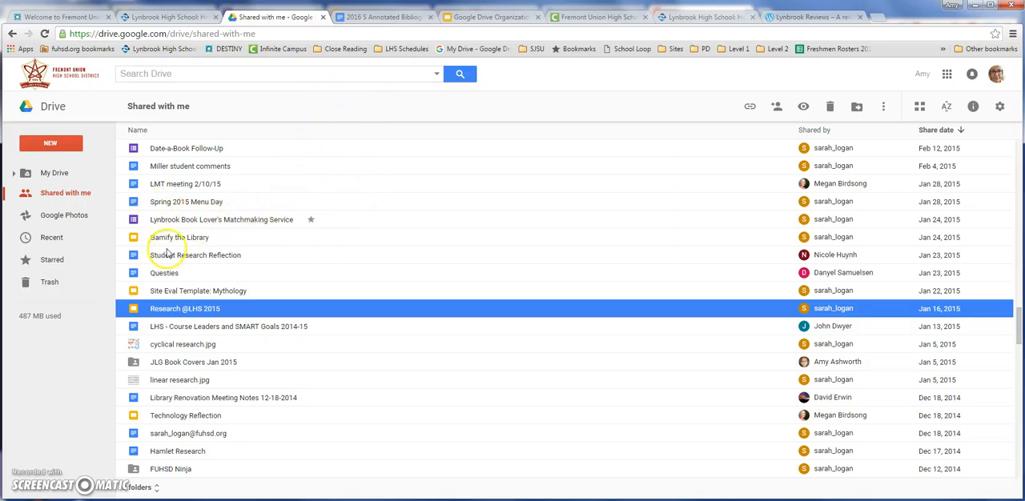
pyautogui.rightClick(182, 312)
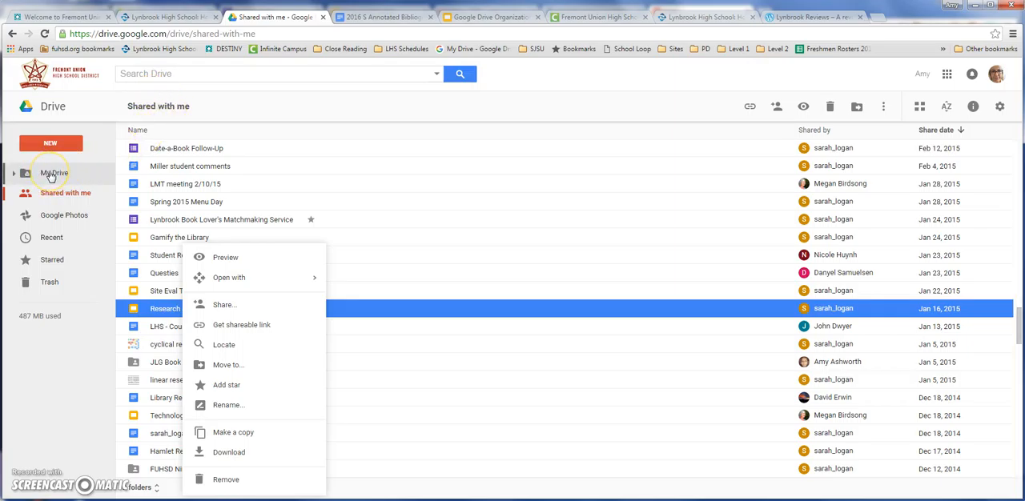
pyautogui.scroll(-2, 136, 200)
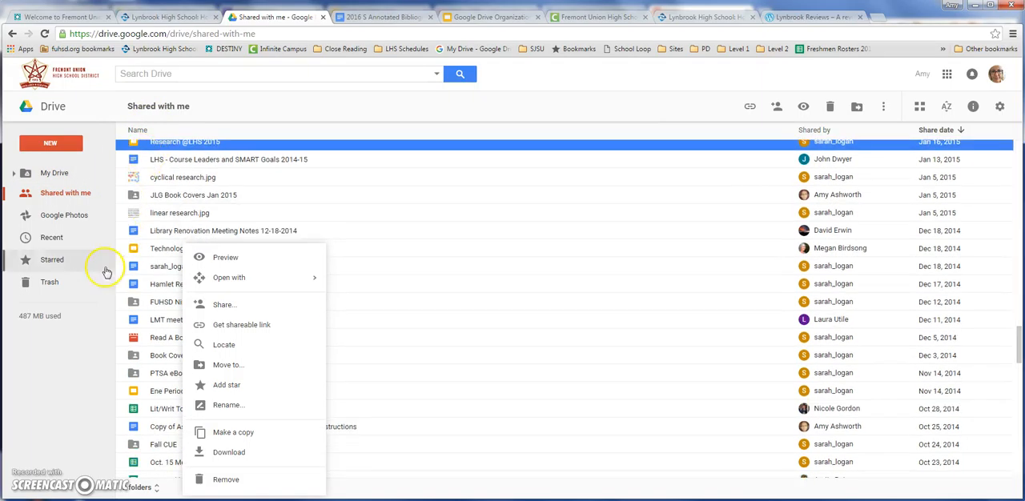
pyautogui.click(96, 299)
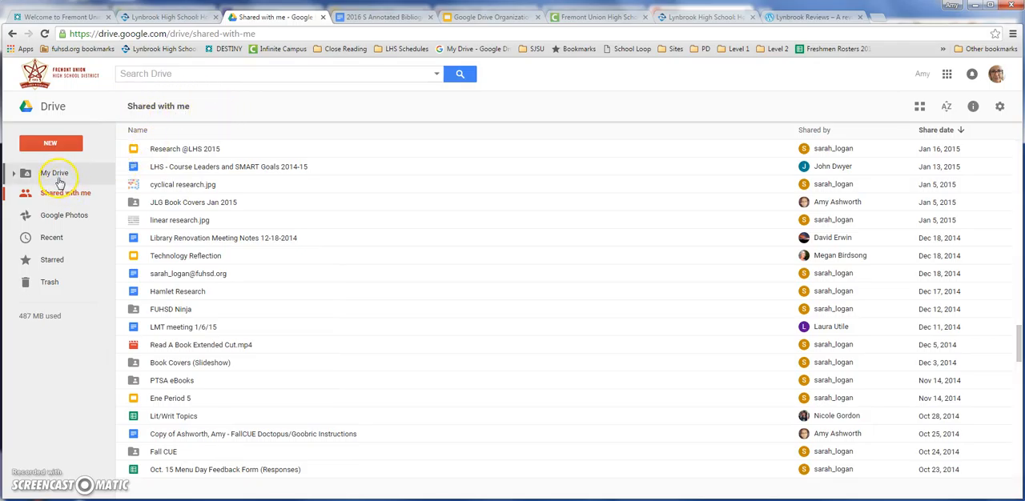
# Return to the My Drive folder list, then switch to the open Google Drive Organization presentation.
pyautogui.click(56, 176)
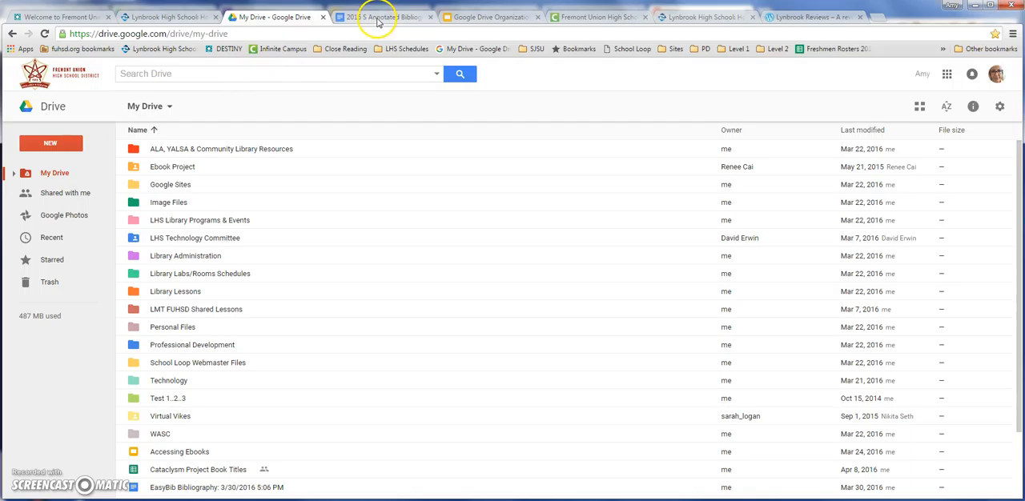
pyautogui.click(450, 17)
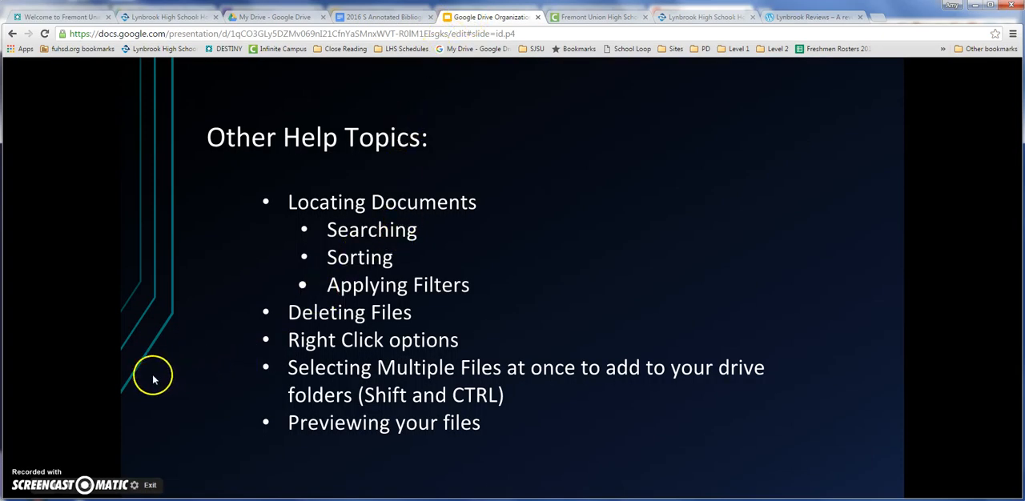